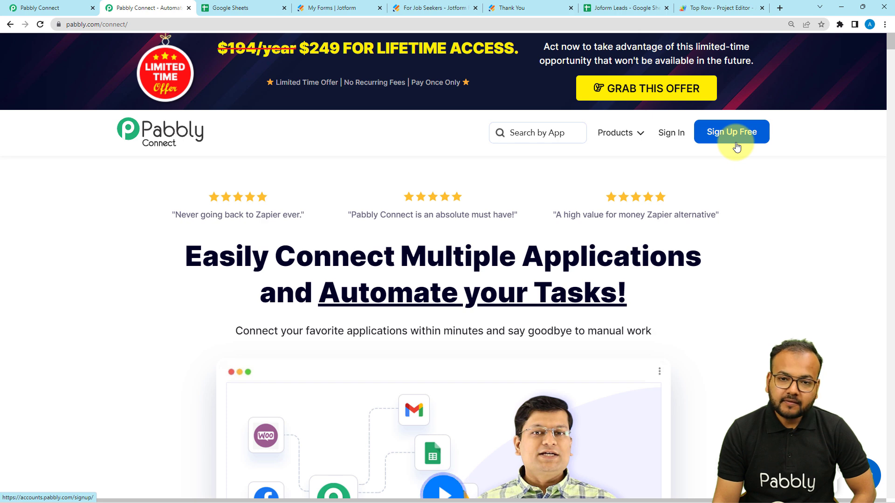
# Step: From the dashboard, create a workflow named 'Add Data in the top row of Google Sheets'
pyautogui.moveTo(626, 132)
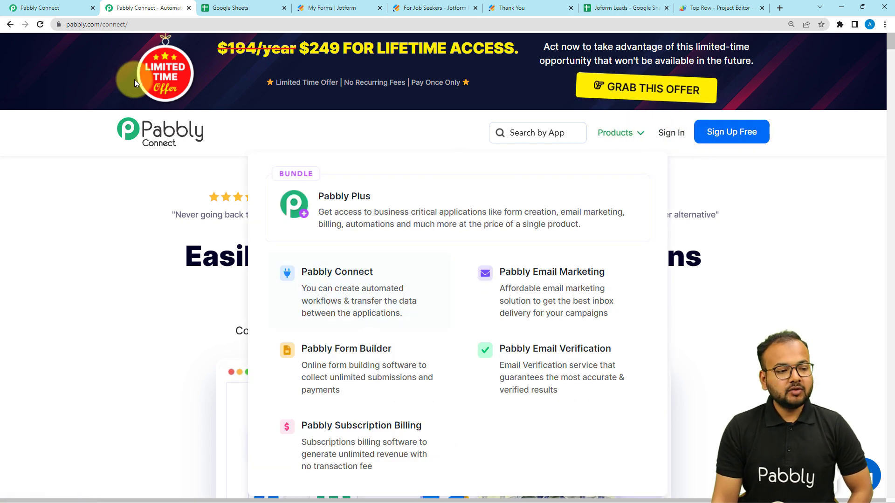
pyautogui.click(52, 7)
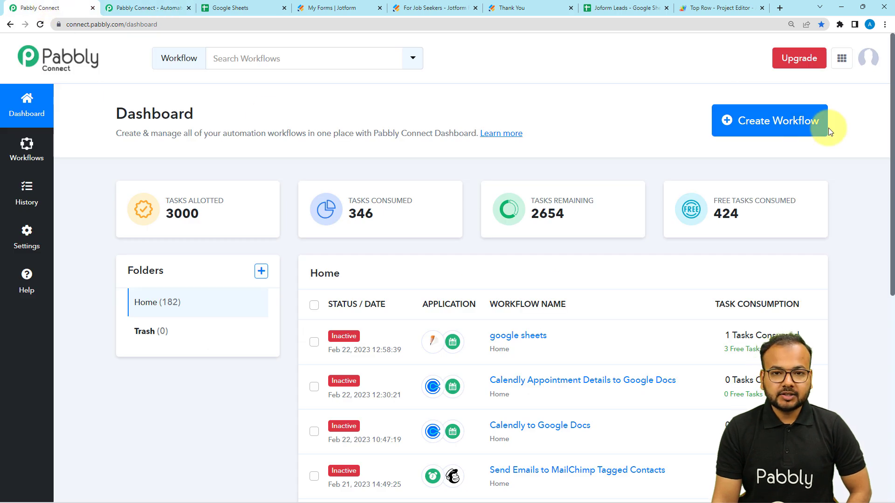
pyautogui.click(782, 133)
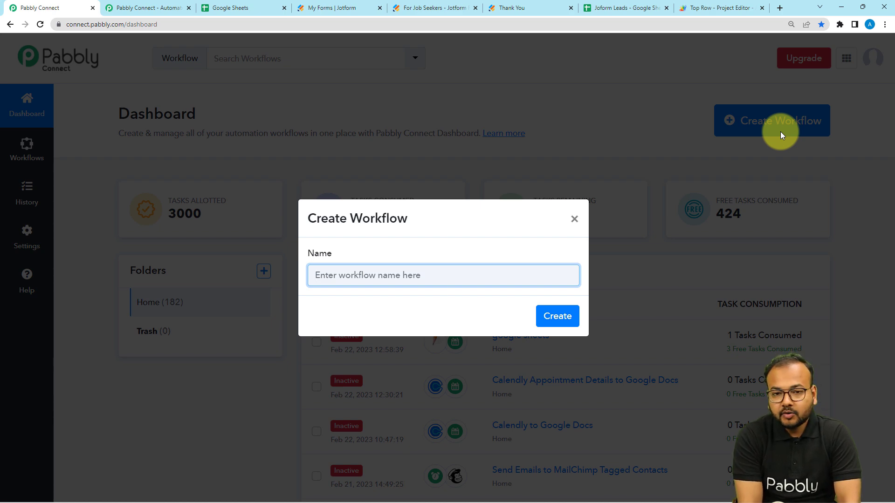
pyautogui.write('Add Data in the top row')
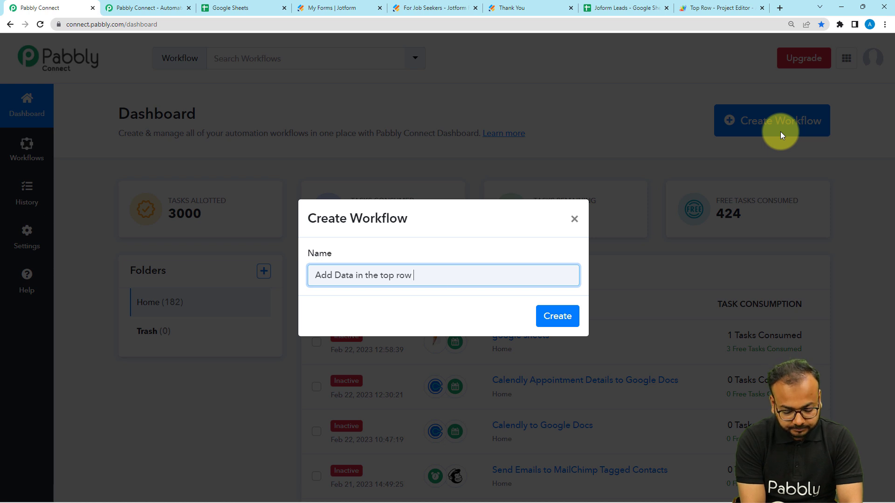
pyautogui.write('ogla')
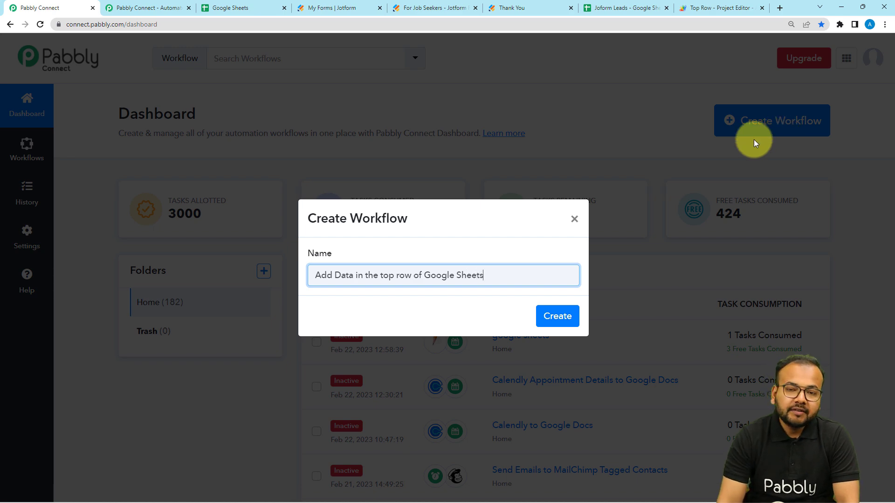
pyautogui.click(557, 322)
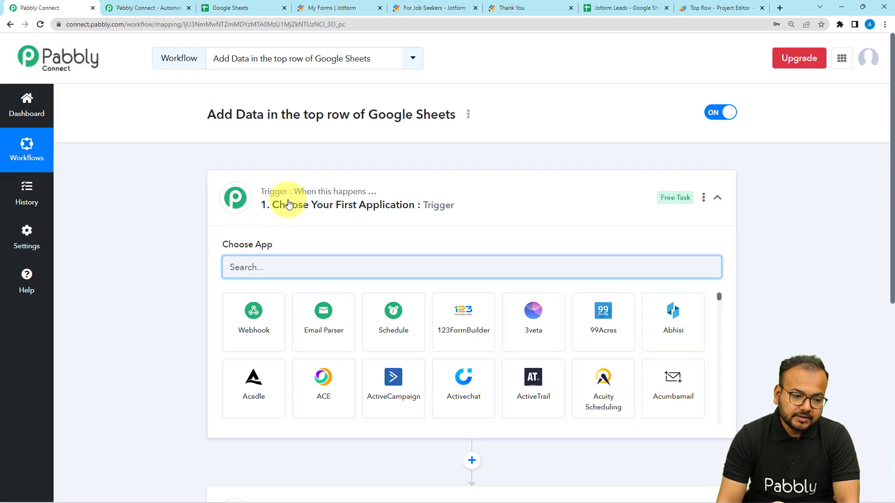
# Step: Search 'jot' in the trigger step's Choose App list and select JotForm
pyautogui.click(286, 207)
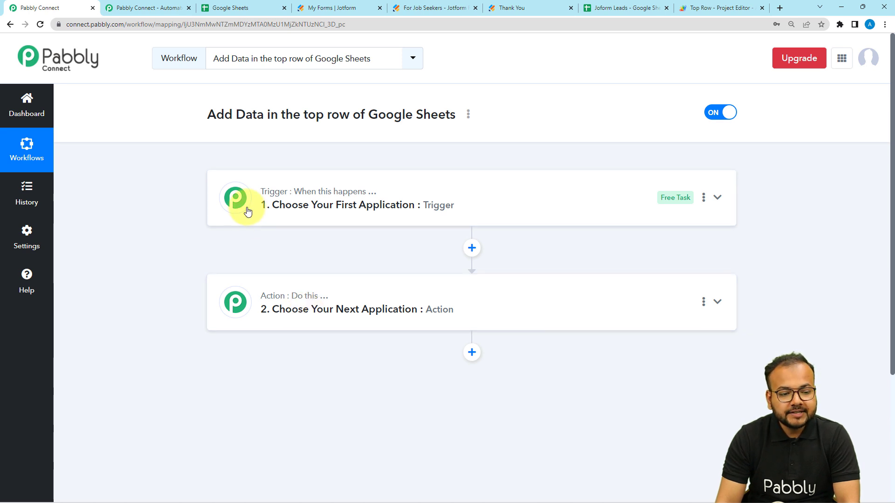
pyautogui.click(291, 210)
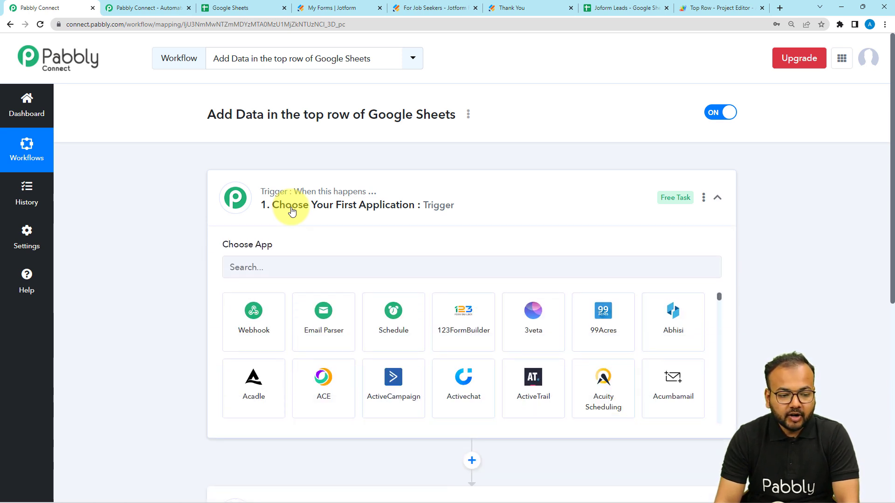
pyautogui.scroll(-2, 291, 211)
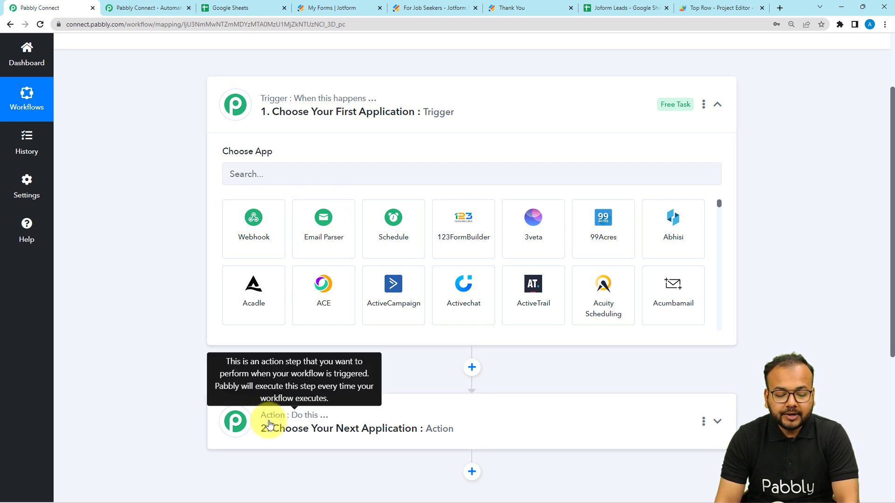
pyautogui.scroll(-1, 292, 424)
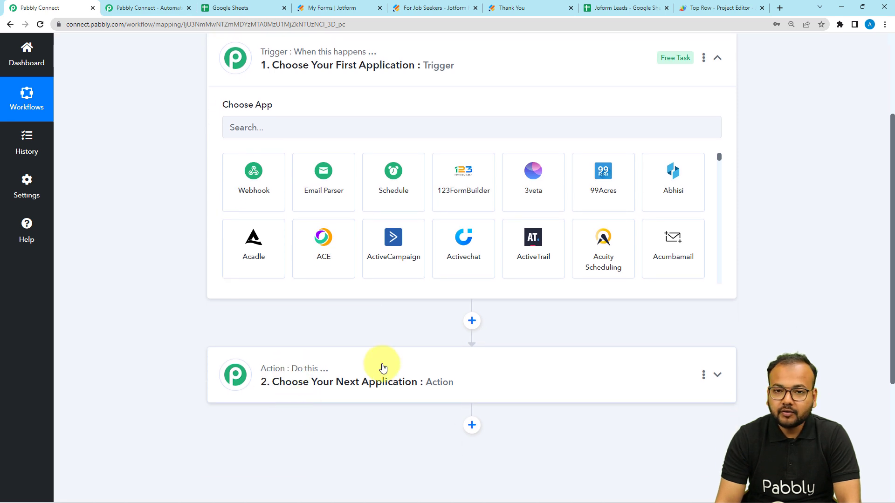
pyautogui.scroll(3, 382, 368)
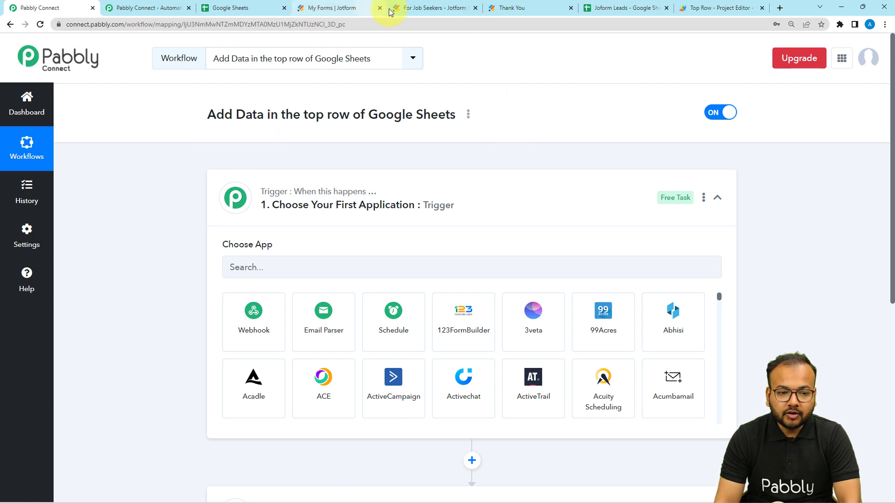
pyautogui.click(425, 11)
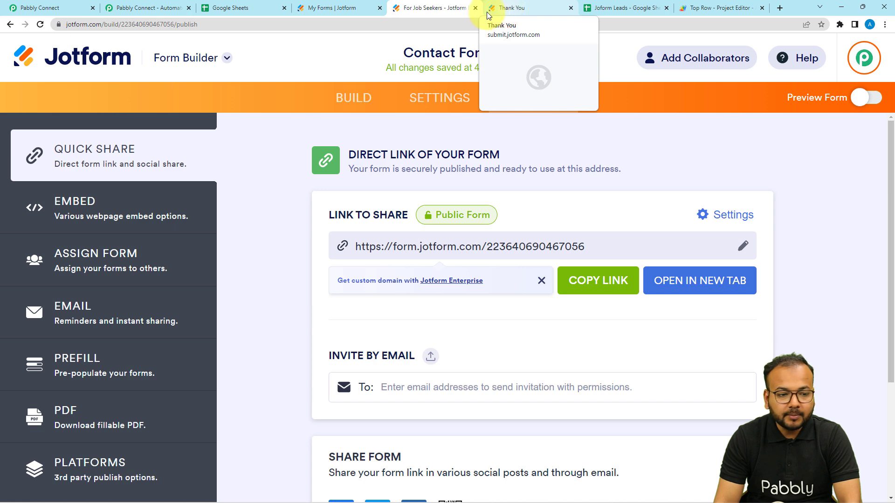
pyautogui.click(40, 8)
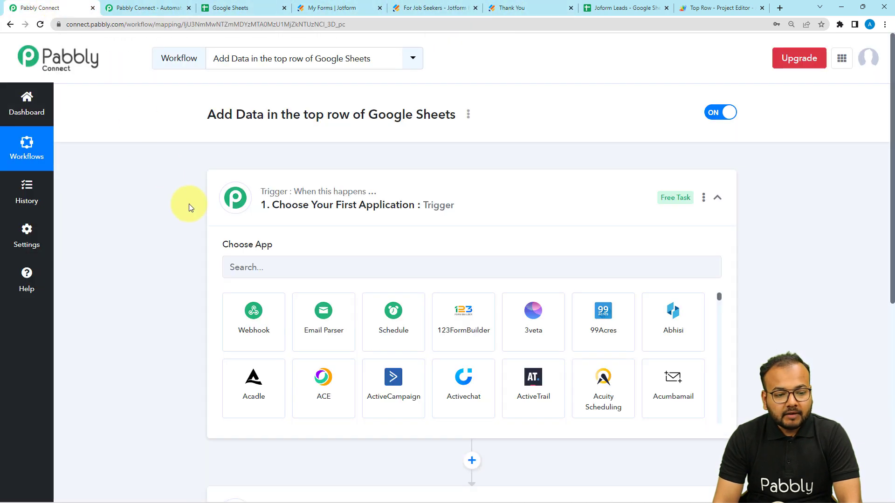
pyautogui.scroll(-3, 189, 203)
pyautogui.click(265, 130)
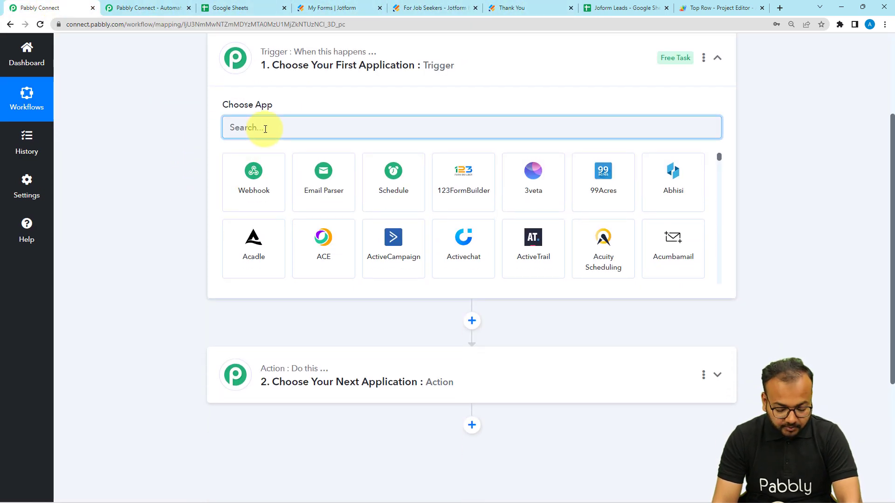
pyautogui.write('jot')
pyautogui.click(224, 198)
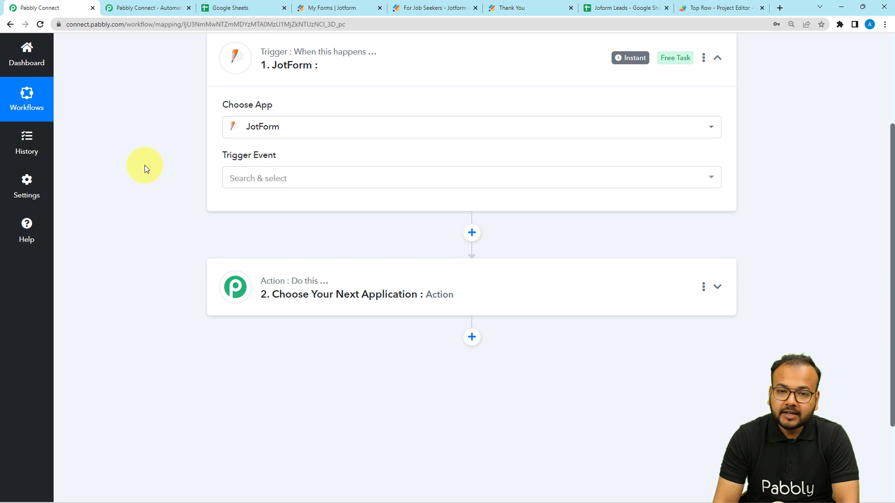
# Step: Pick New Response as the JotForm trigger event to reveal the webhook URL
pyautogui.scroll(-2, 147, 166)
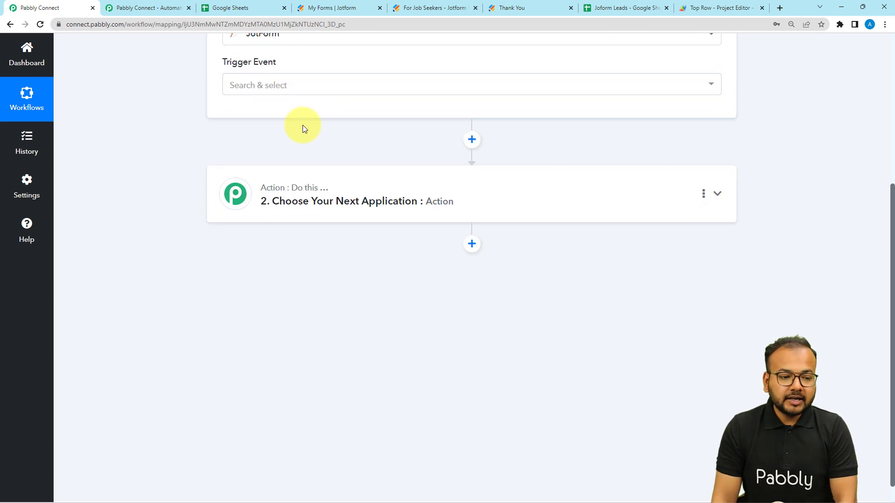
pyautogui.click(289, 90)
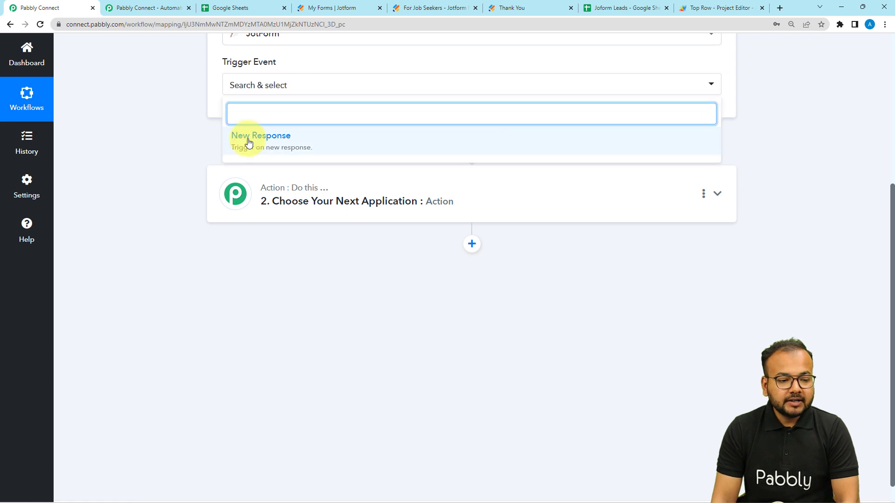
pyautogui.click(275, 145)
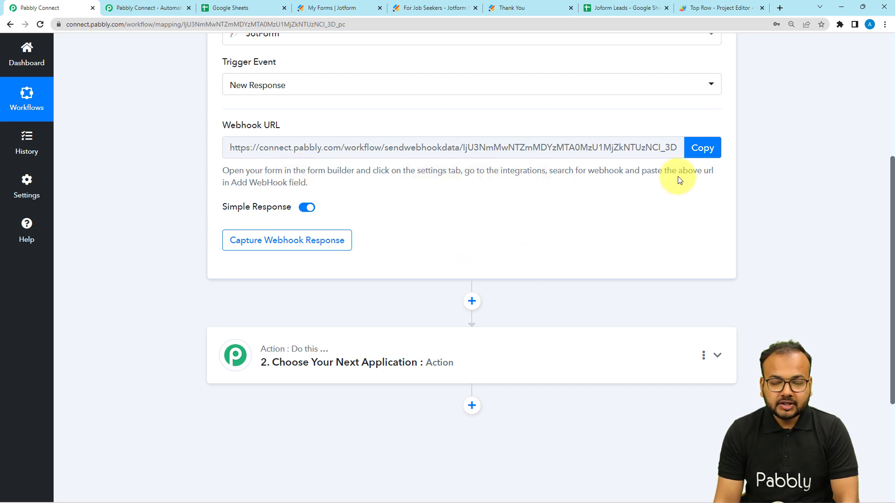
# Step: Remove the Contact Form's existing WebHooks integration in Jotform settings
pyautogui.click(419, 6)
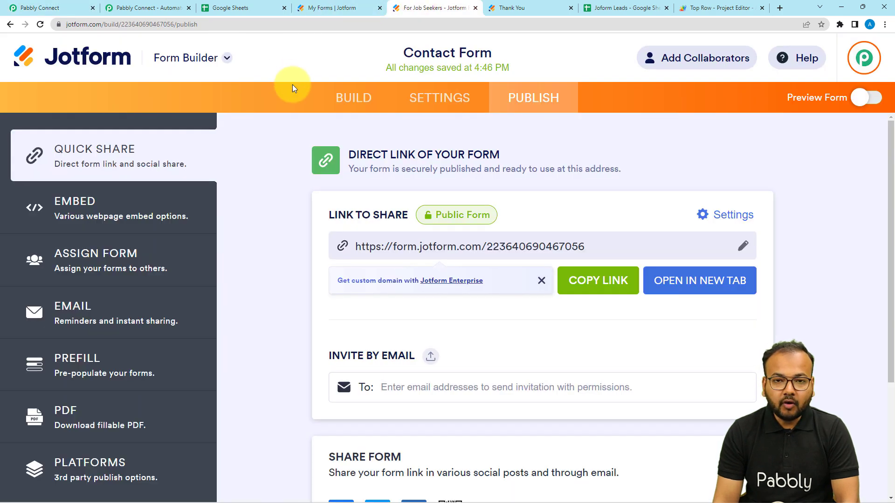
pyautogui.click(454, 107)
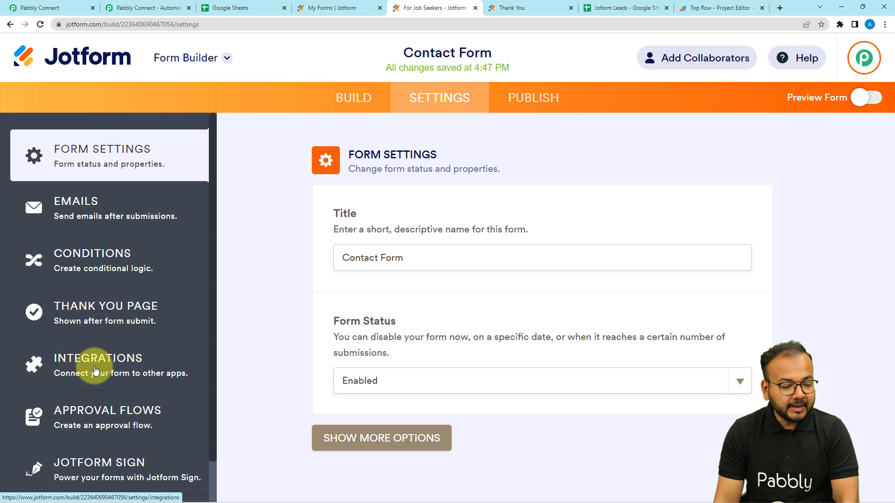
pyautogui.click(99, 368)
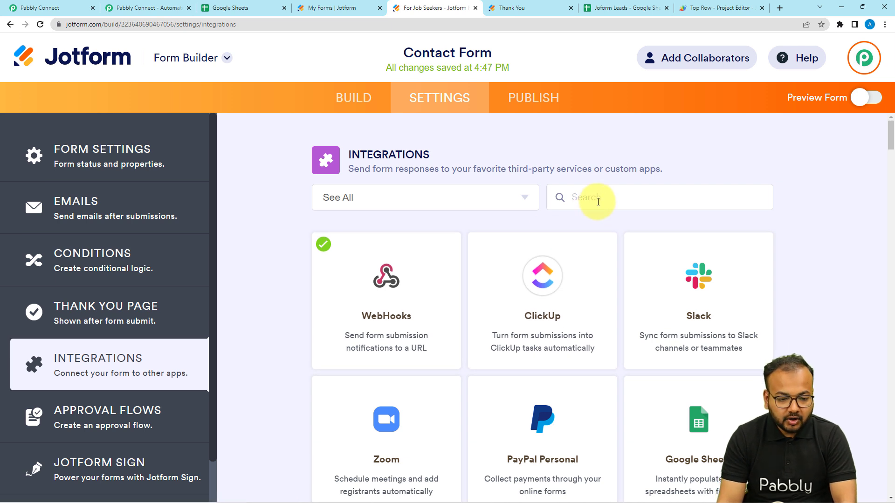
pyautogui.click(399, 318)
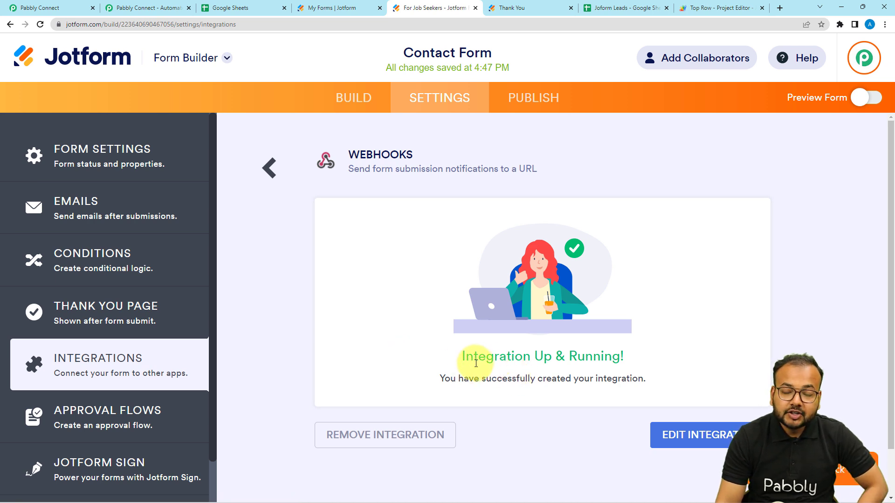
pyautogui.click(368, 435)
pyautogui.click(582, 322)
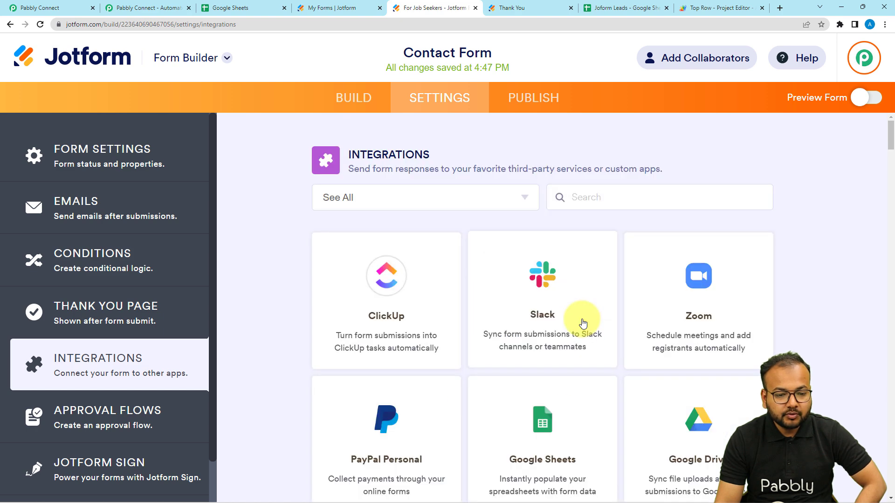
pyautogui.click(606, 201)
pyautogui.write('we')
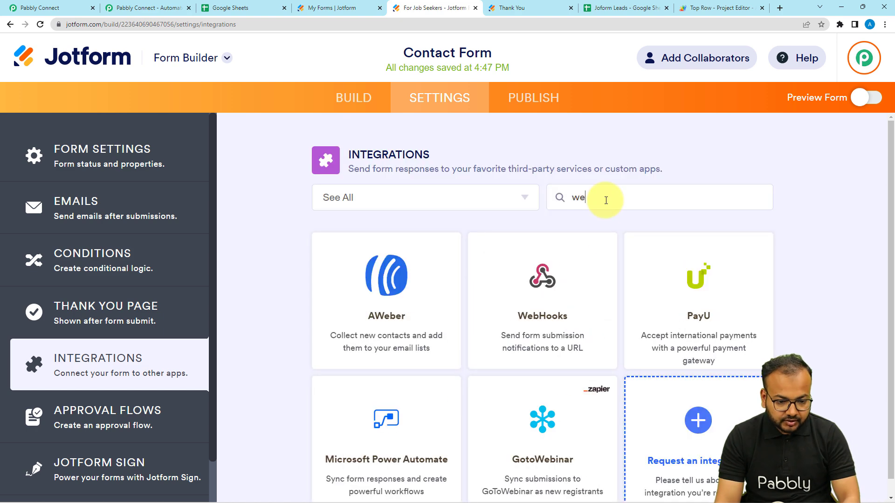
pyautogui.click(527, 279)
pyautogui.scroll(-1, 358, 252)
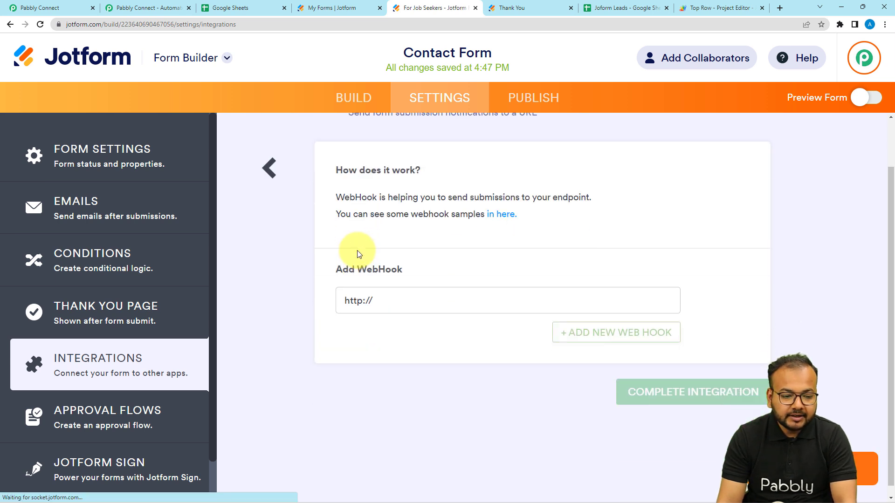
pyautogui.tripleClick(377, 290)
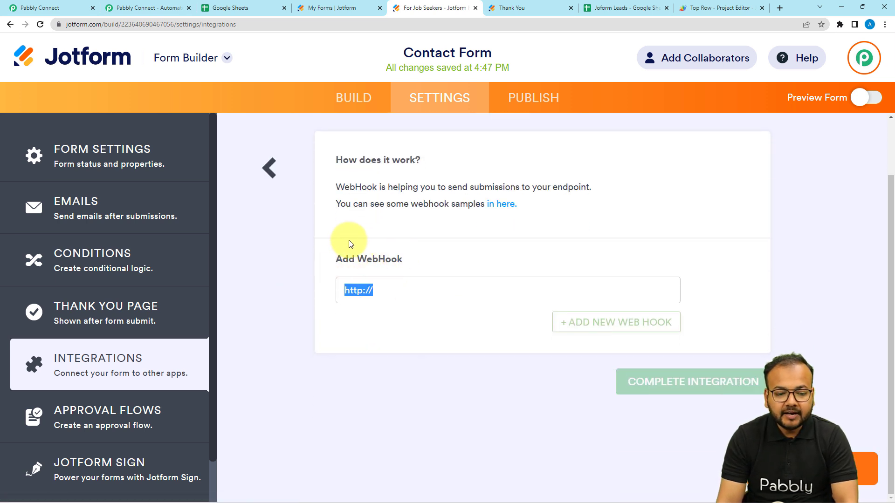
pyautogui.press('BackSpace')
pyautogui.click(71, 9)
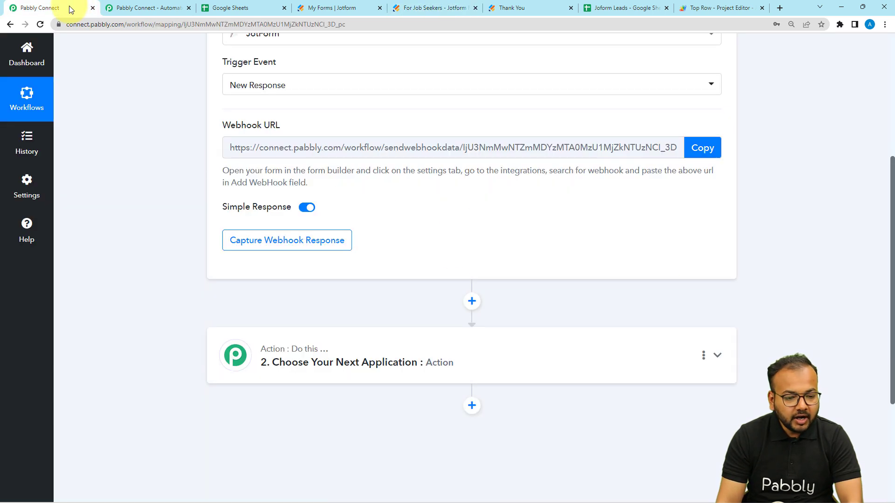
# Step: Paste the copied Pabbly webhook URL into Jotform's WebHooks field and finish the integration
pyautogui.click(699, 149)
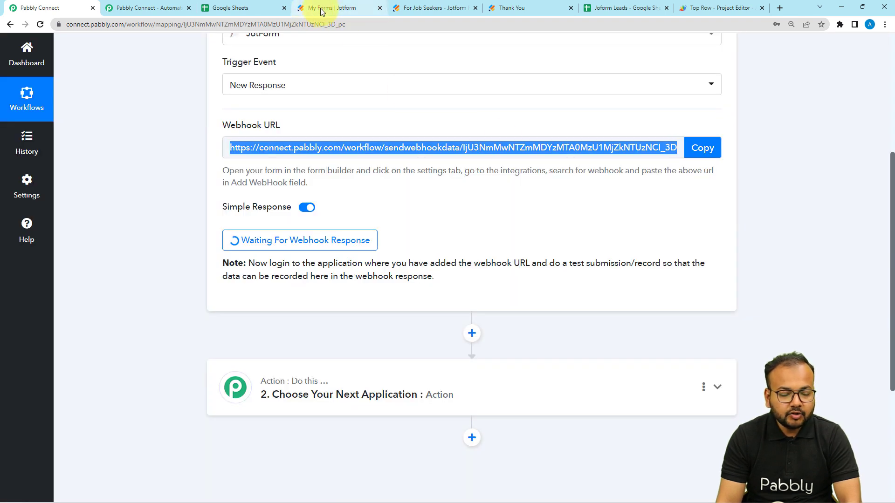
pyautogui.click(319, 11)
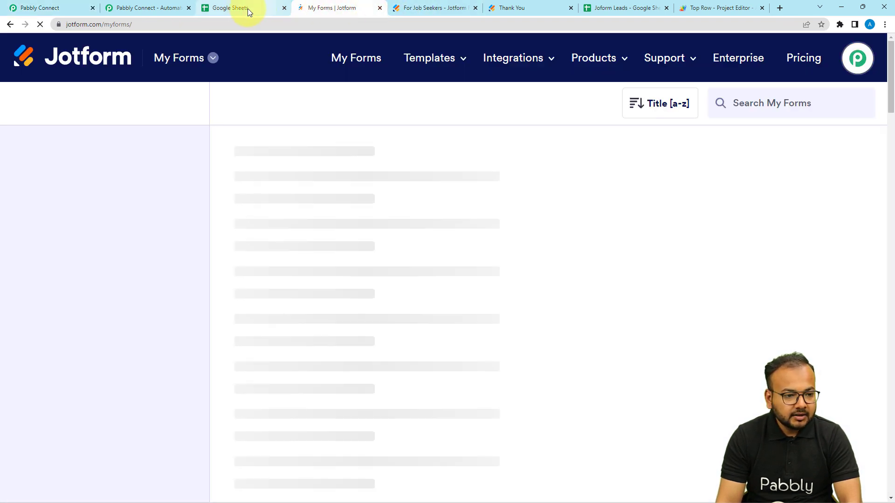
pyautogui.click(438, 9)
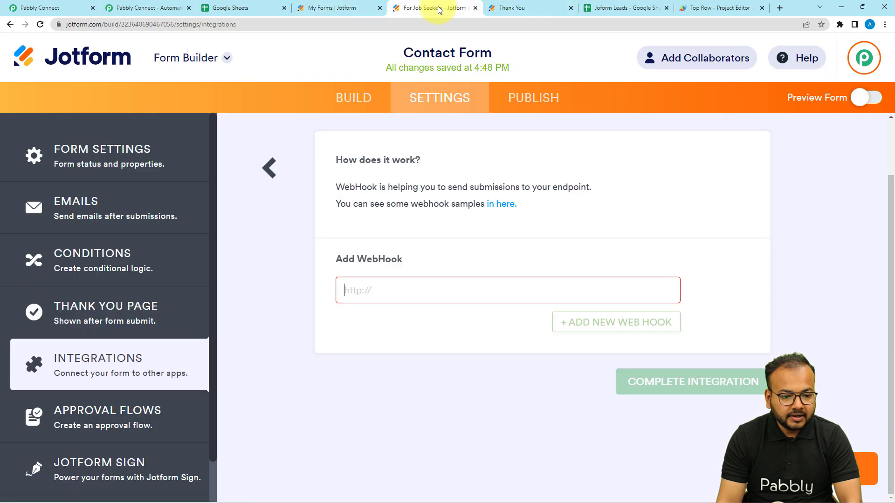
pyautogui.hotkey('ctrl', 'v')
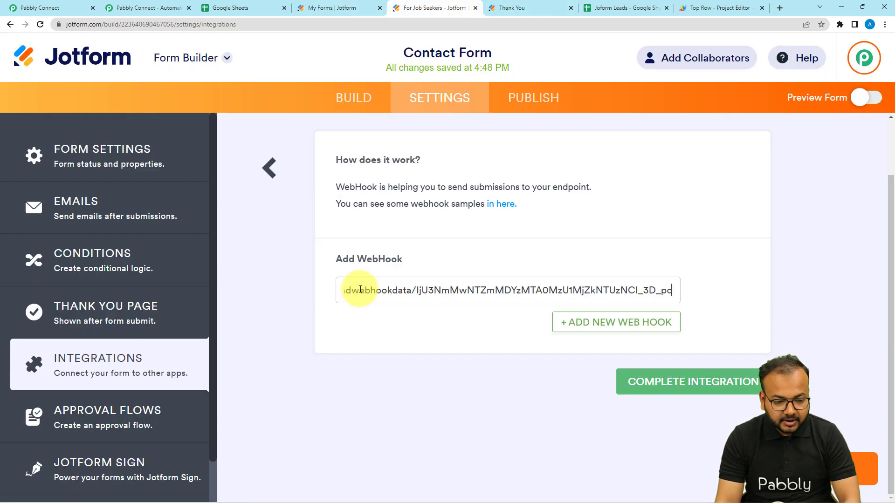
pyautogui.click(693, 381)
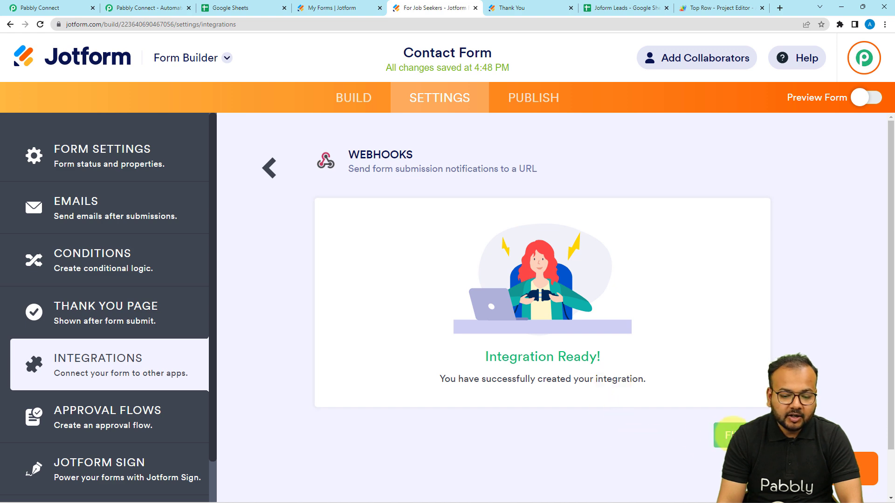
pyautogui.click(725, 435)
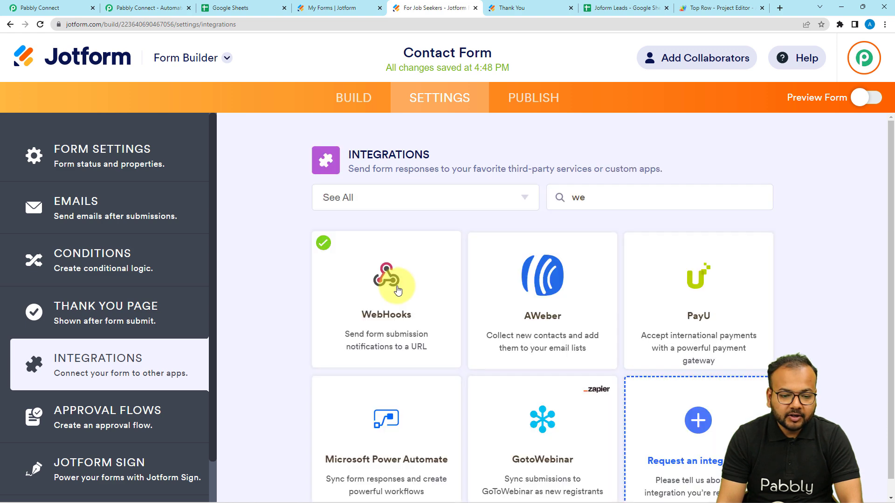
pyautogui.click(502, 99)
# Step: Open the published Contact Form in a new tab and close the old thank-you tab
pyautogui.click(665, 280)
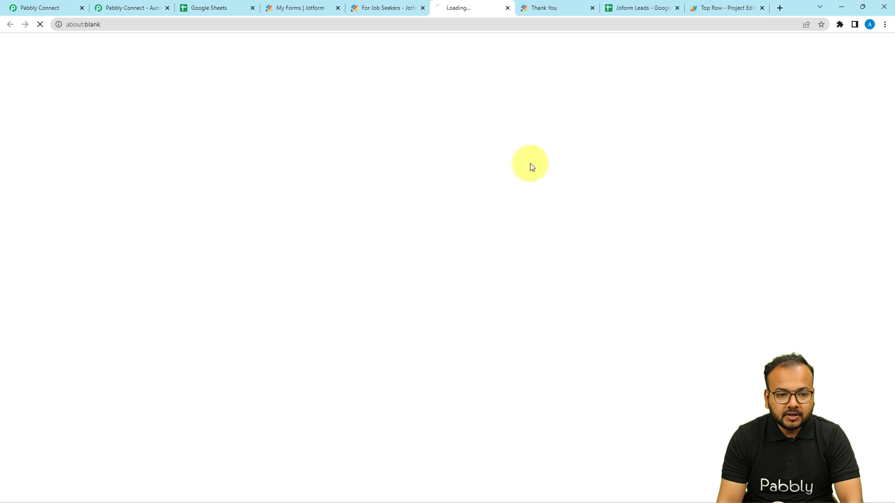
pyautogui.click(593, 8)
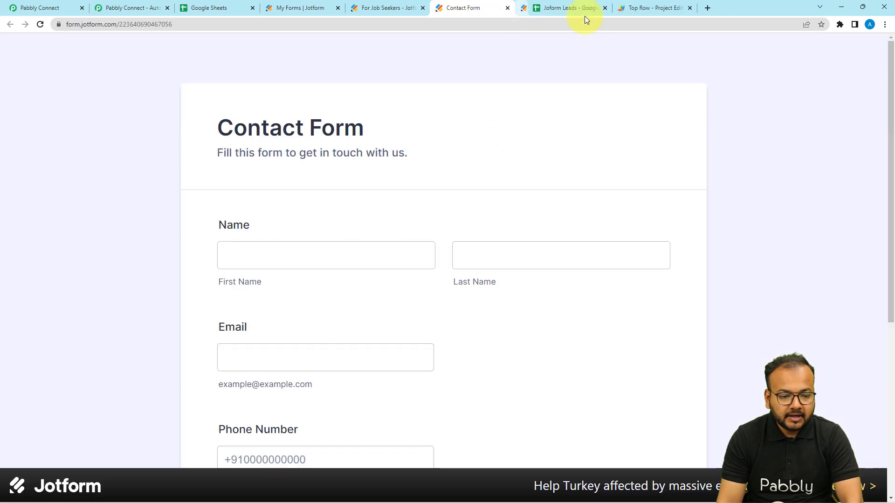
pyautogui.click(43, 6)
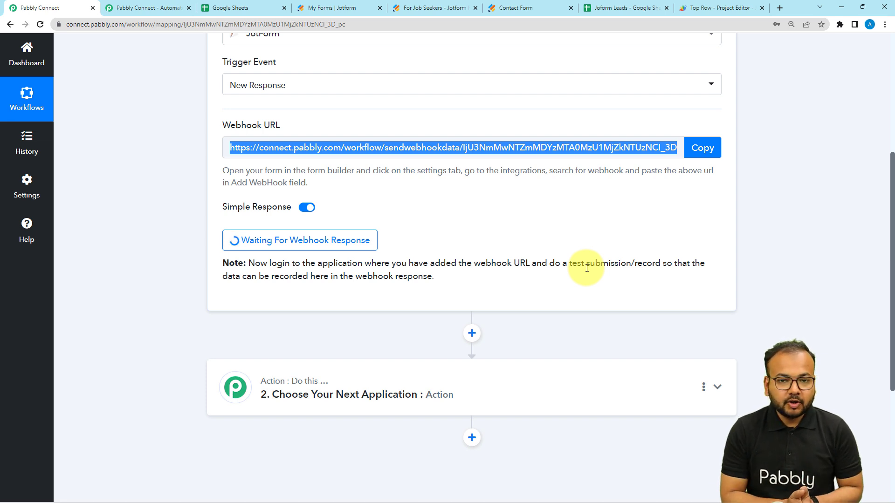
pyautogui.click(549, 4)
# Step: Enter First Name 'dummy', Last Name 'name' and a test e-mail address
pyautogui.click(331, 248)
pyautogui.click(331, 248)
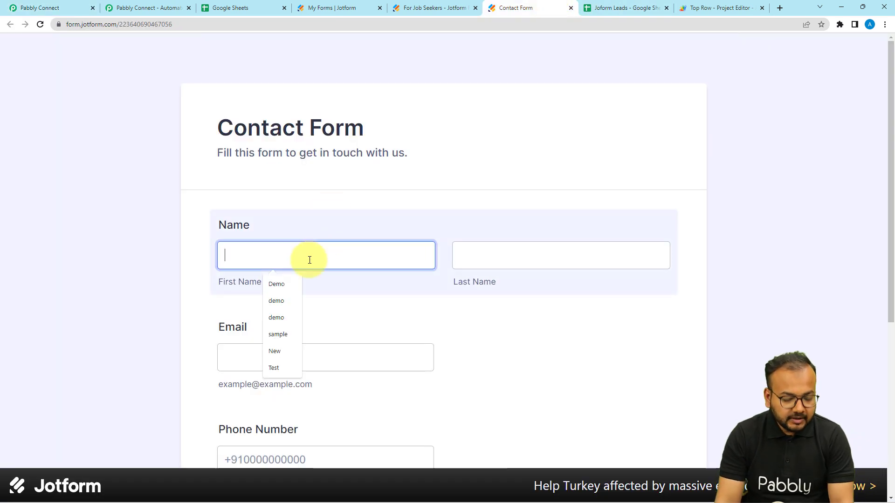
pyautogui.write('dummy')
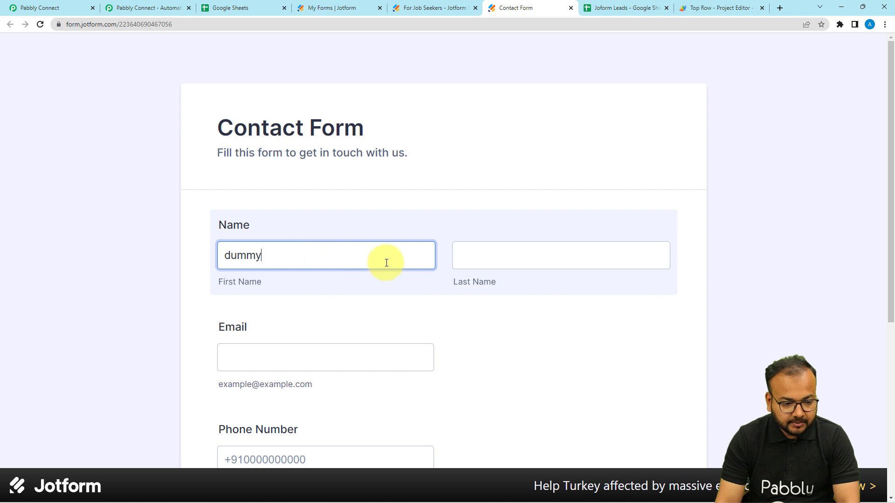
pyautogui.click(457, 259)
pyautogui.write('name')
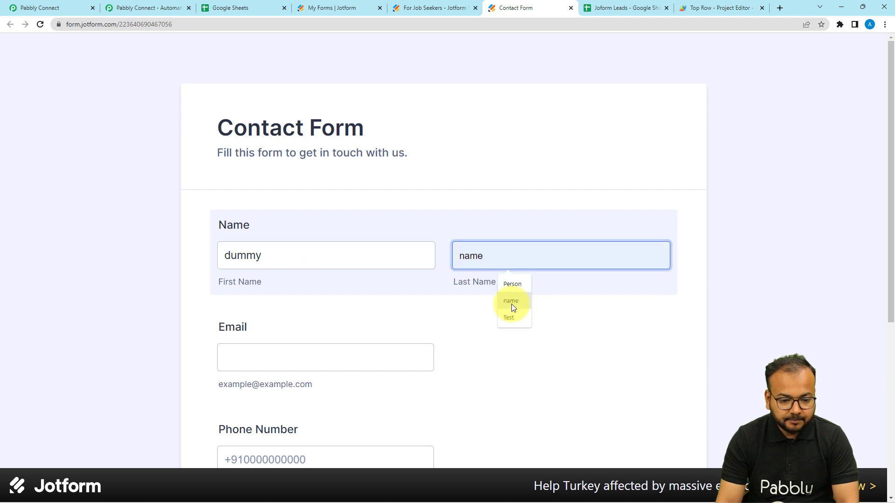
pyautogui.scroll(-3, 321, 326)
pyautogui.click(308, 224)
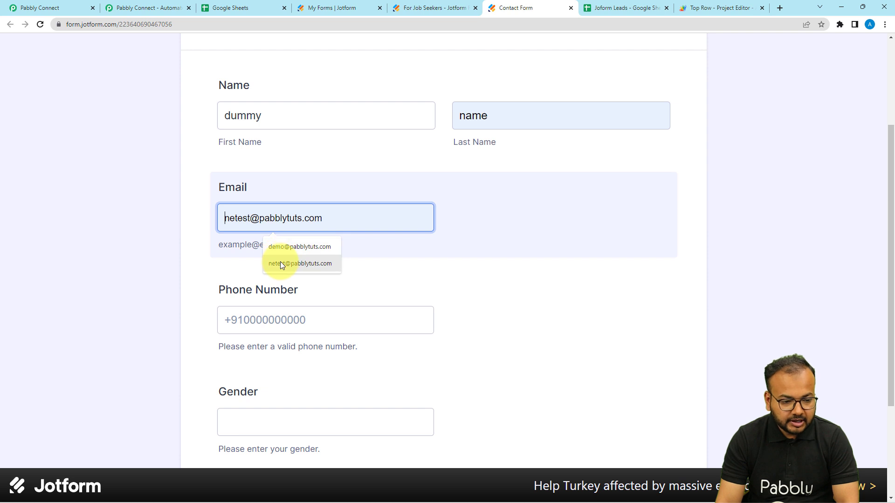
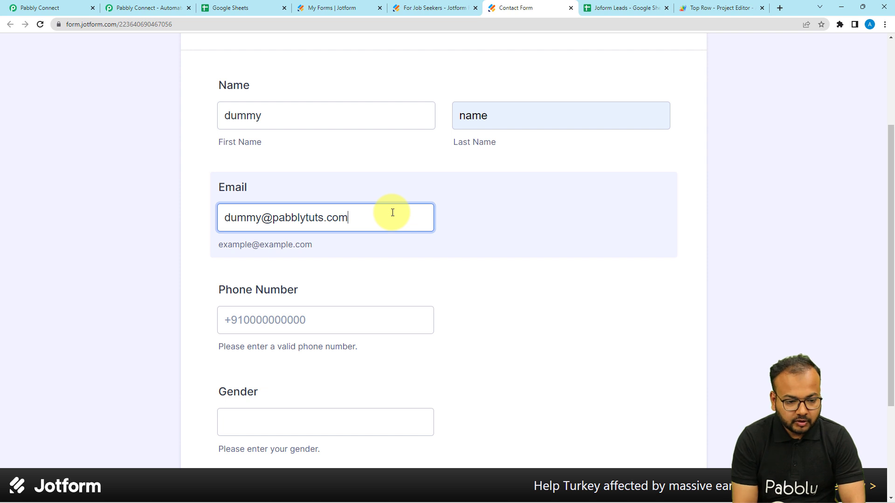
# Step: Fill in the phone number, set Gender to Male and submit the entry
pyautogui.scroll(-3, 391, 214)
pyautogui.click(351, 186)
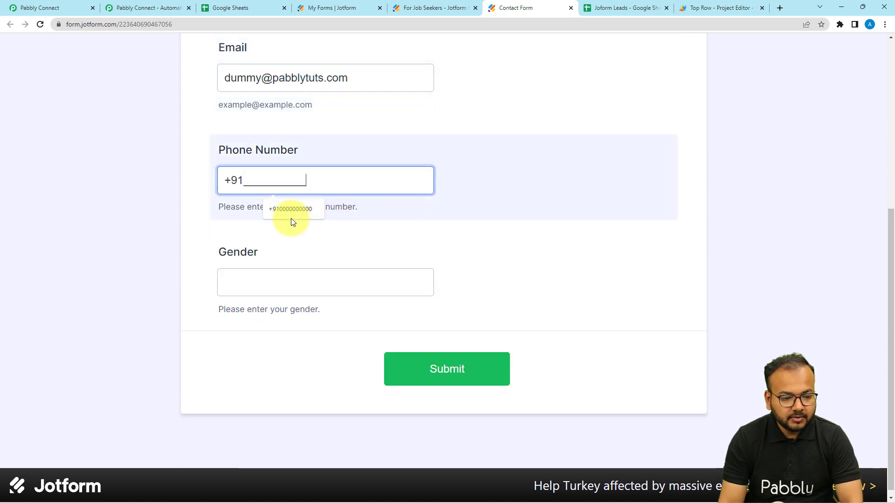
pyautogui.click(291, 211)
pyautogui.click(276, 284)
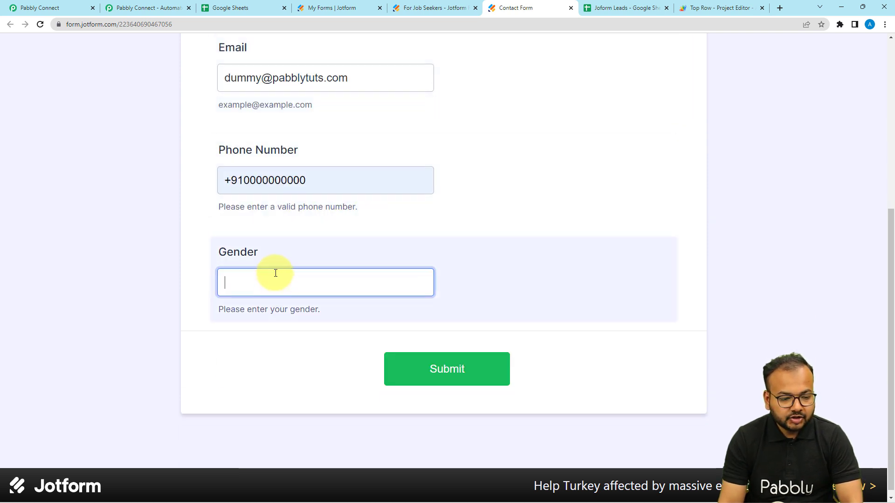
pyautogui.write('Male')
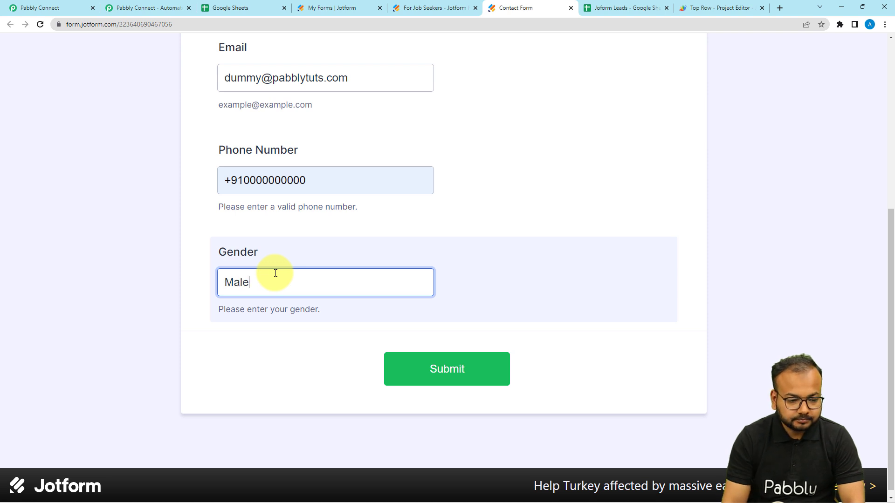
pyautogui.click(560, 337)
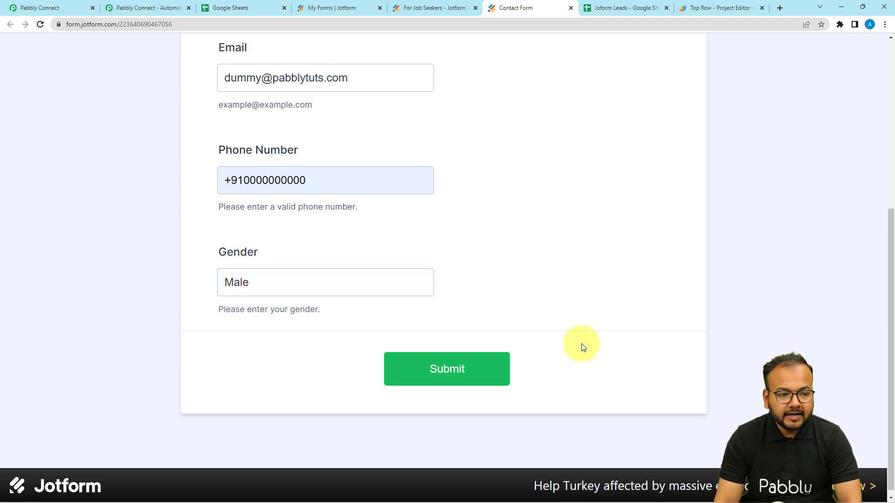
pyautogui.click(448, 380)
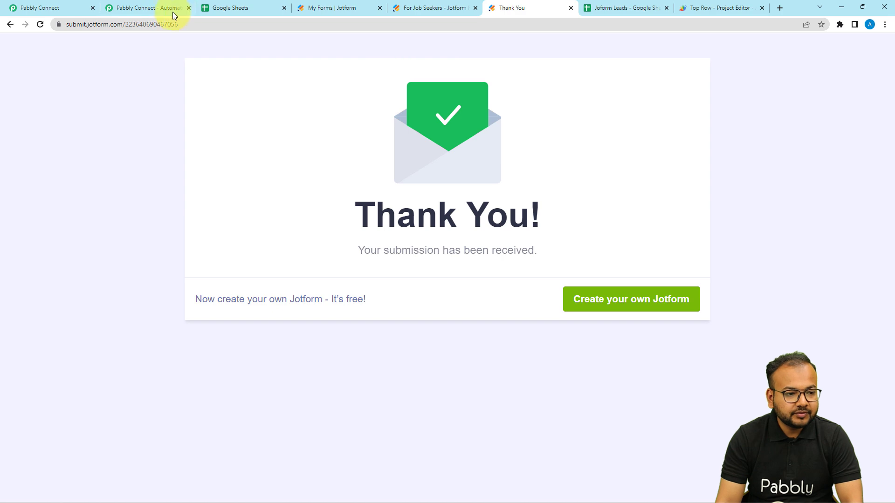
pyautogui.click(69, 5)
# Step: Review the captured name, gender, e-mail and phone values in Pabbly's response
pyautogui.scroll(-3, 131, 227)
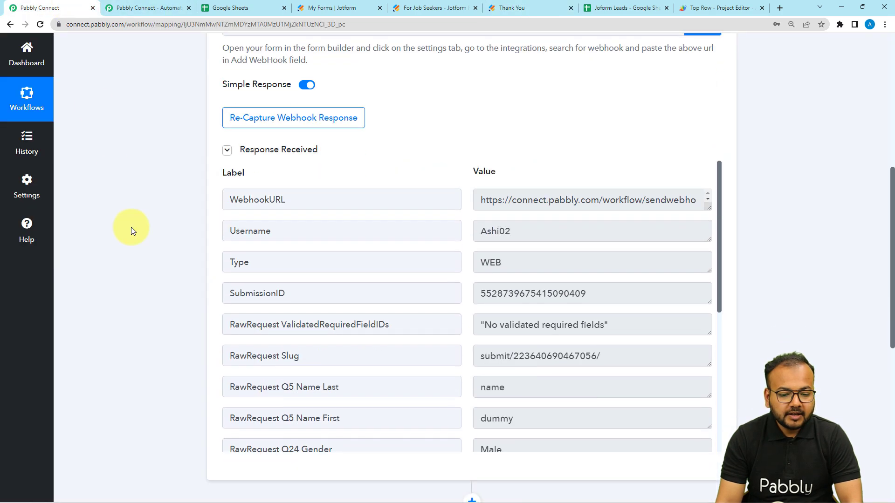
pyautogui.scroll(-2, 268, 188)
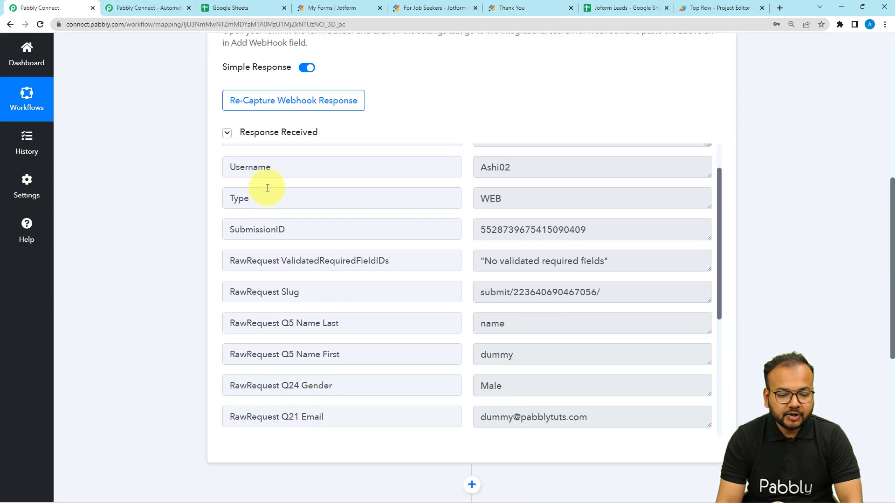
pyautogui.scroll(3, 266, 186)
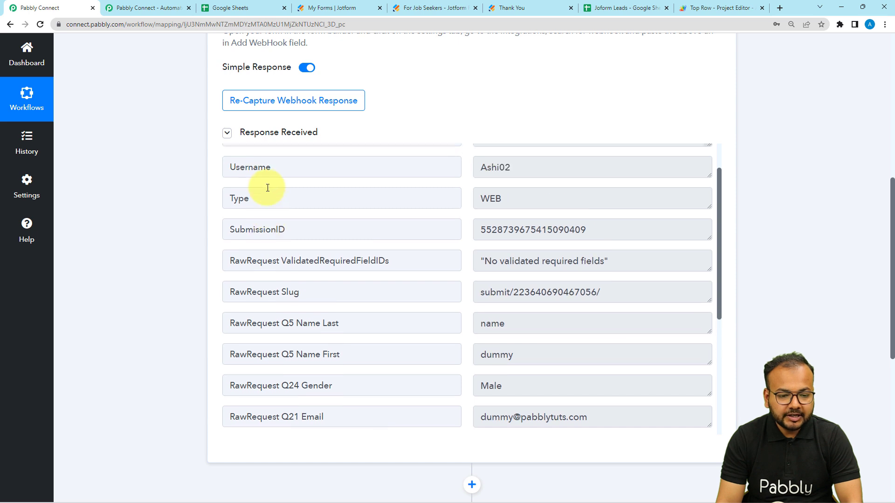
pyautogui.scroll(-3, 261, 182)
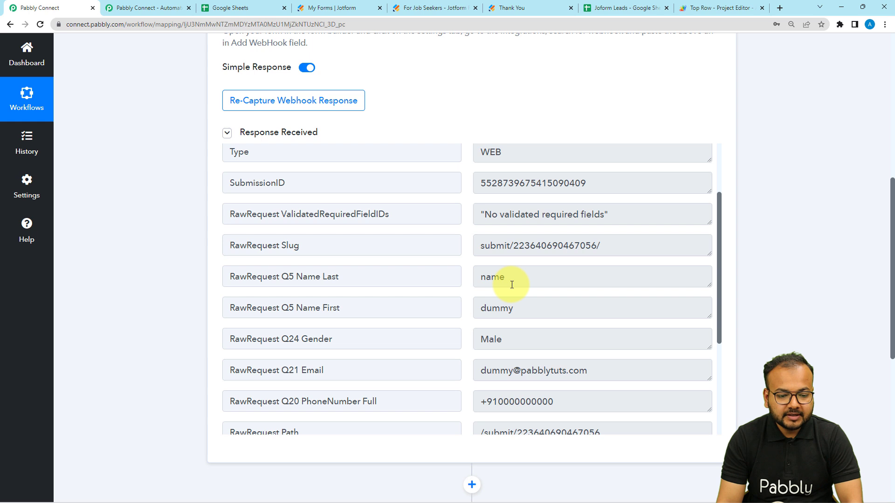
pyautogui.scroll(-1, 496, 316)
pyautogui.scroll(-2, 496, 316)
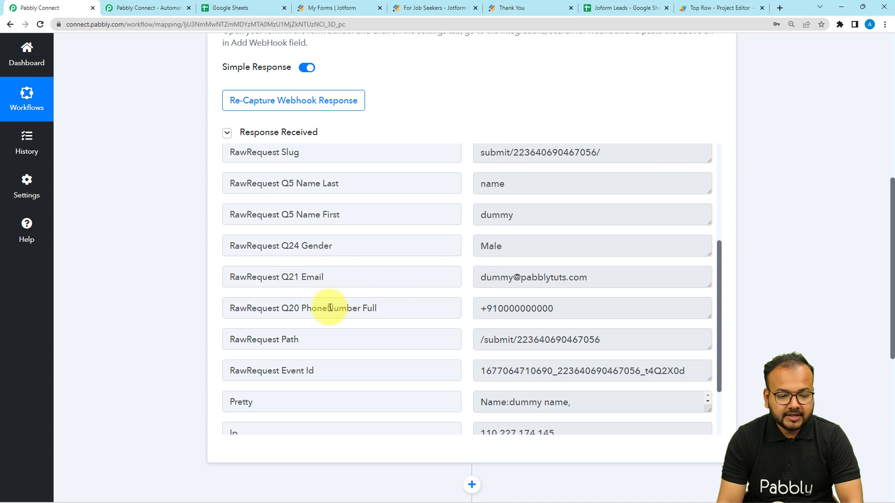
pyautogui.scroll(-3, 422, 321)
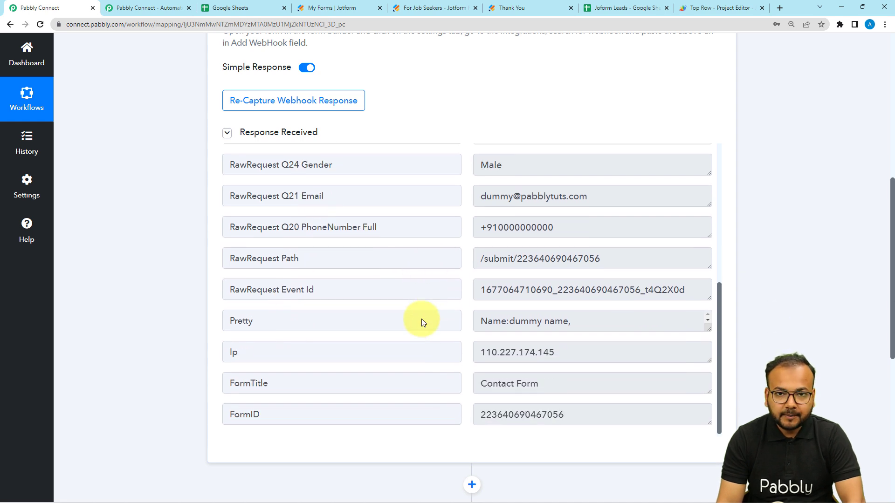
pyautogui.scroll(-2, 128, 254)
pyautogui.scroll(-5, 128, 255)
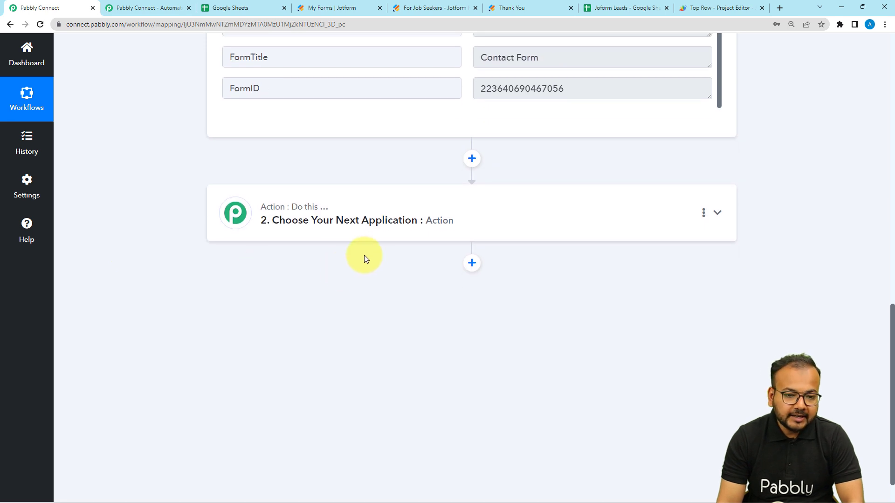
pyautogui.click(612, 8)
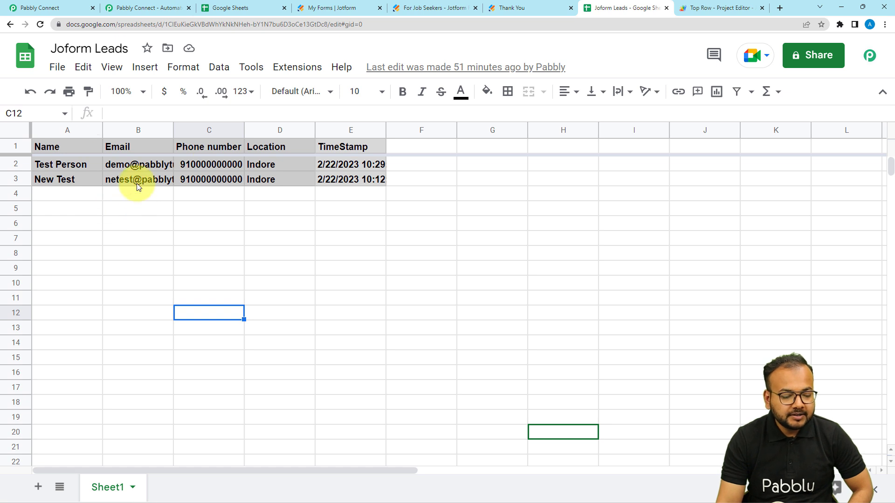
# Step: Close the contact card and change heading D1 from Location to Gender
pyautogui.click(79, 206)
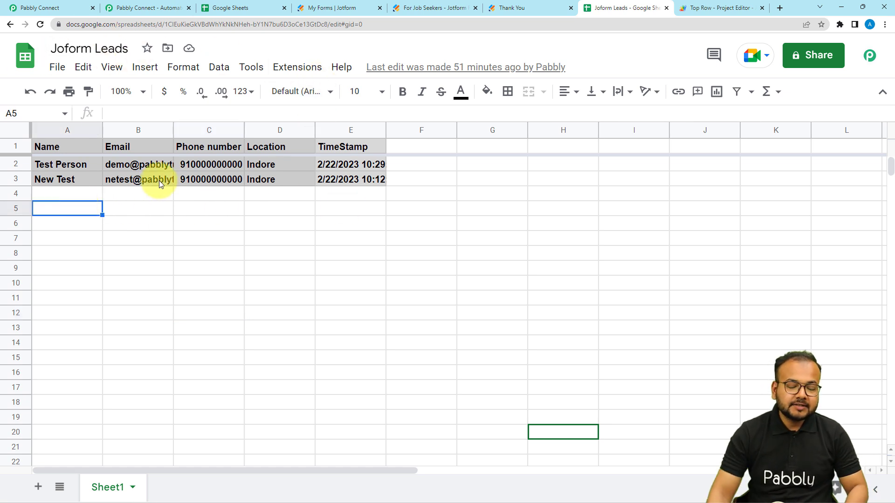
pyautogui.moveTo(159, 180)
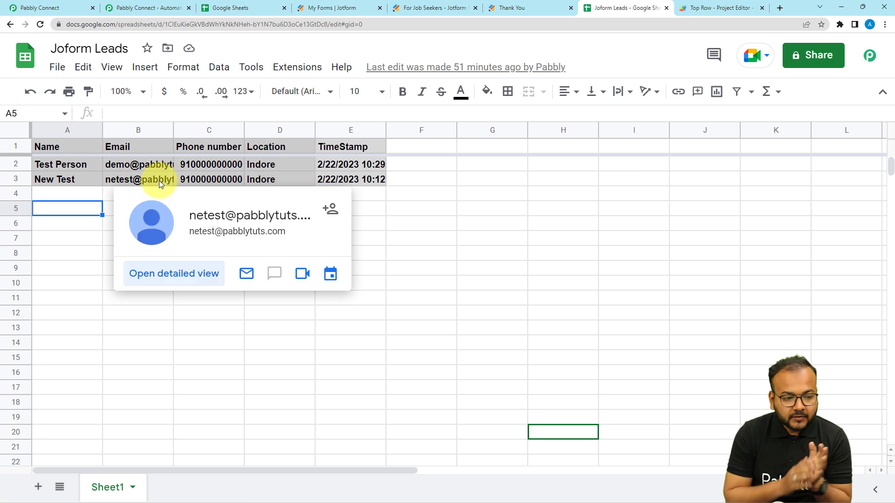
pyautogui.click(449, 219)
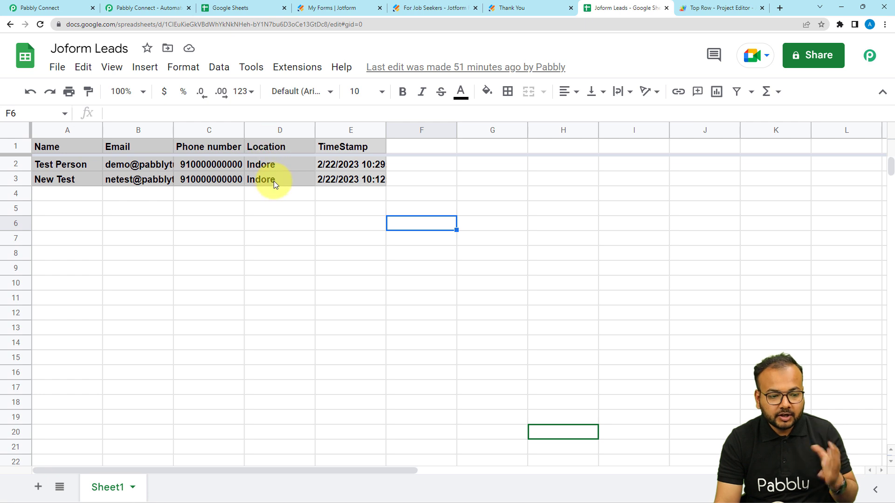
pyautogui.doubleClick(284, 146)
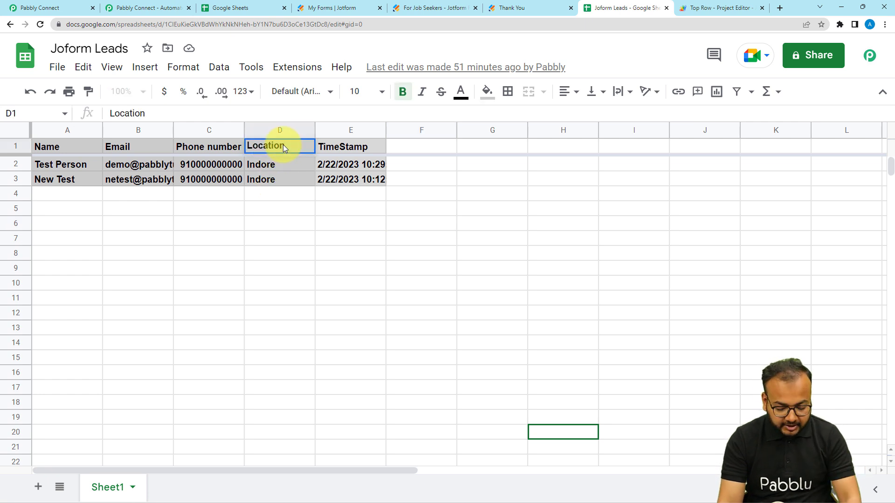
pyautogui.press('BackSpace')
pyautogui.press('BackSpace')
pyautogui.press('BackSpace')
pyautogui.press('BackSpace')
pyautogui.press('BackSpace')
pyautogui.press('BackSpace')
pyautogui.press('BackSpace')
pyautogui.write('Gender')
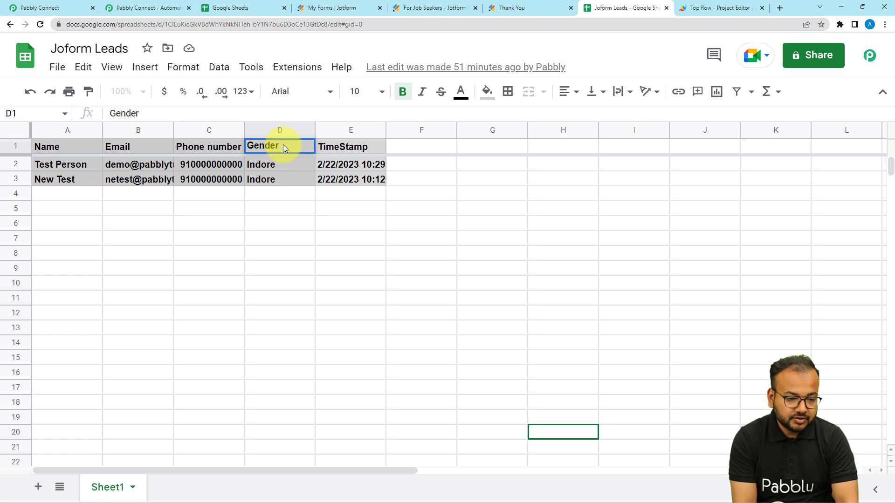
pyautogui.press('Return')
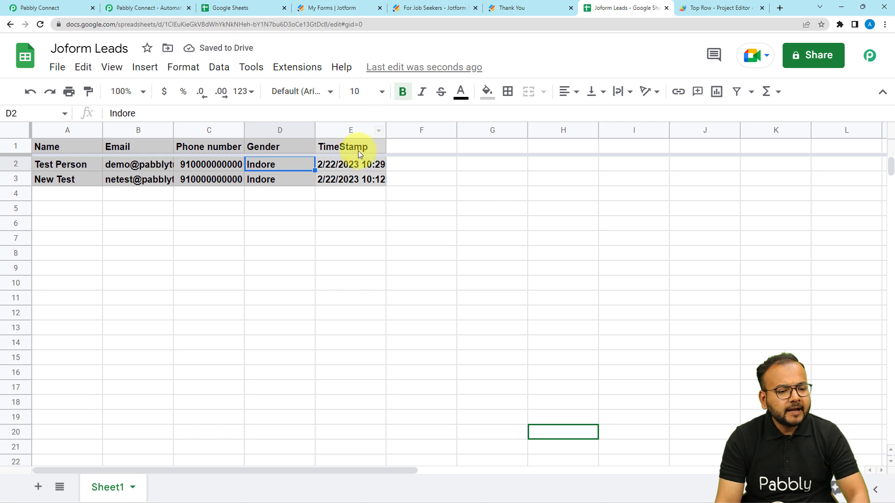
pyautogui.click(365, 146)
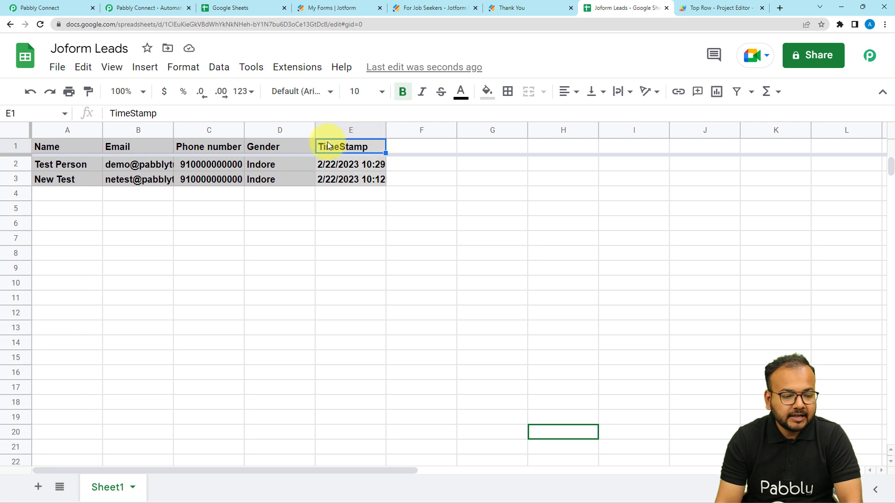
pyautogui.click(341, 127)
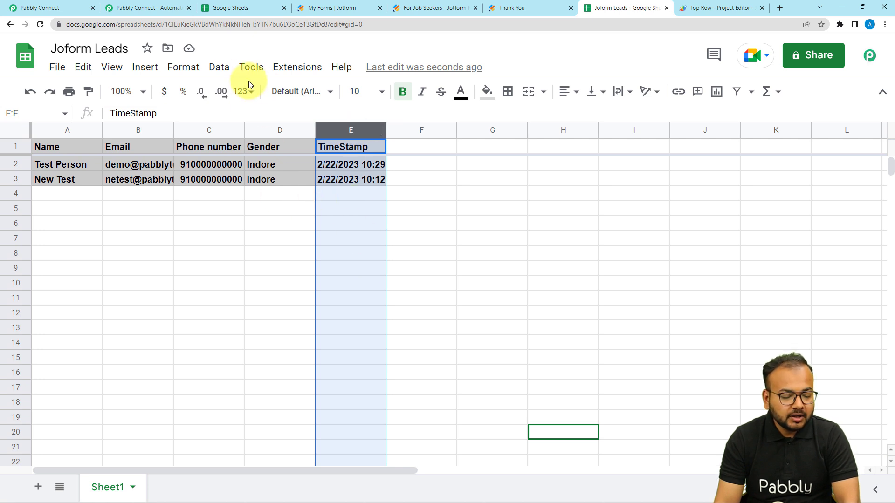
# Step: Confirm column E uses the Date time format, then open the Top Row Apps Script project
pyautogui.click(184, 67)
pyautogui.moveTo(193, 130)
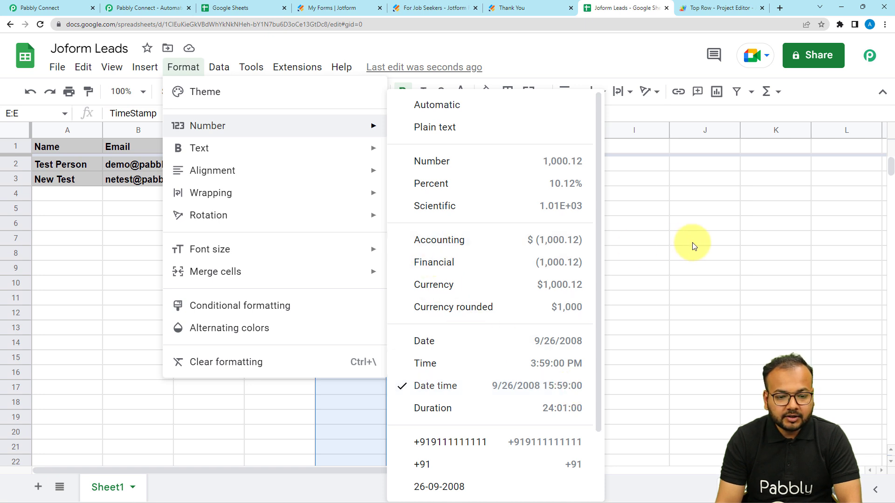
pyautogui.click(652, 257)
pyautogui.click(369, 147)
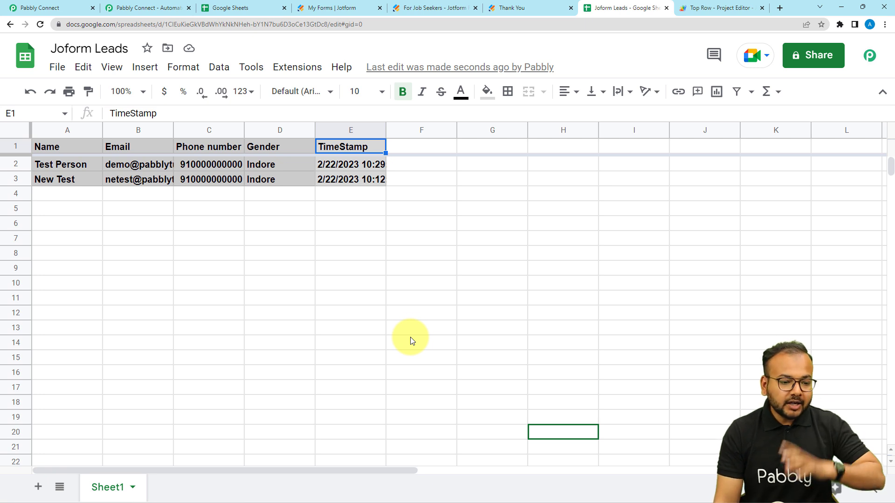
pyautogui.click(291, 70)
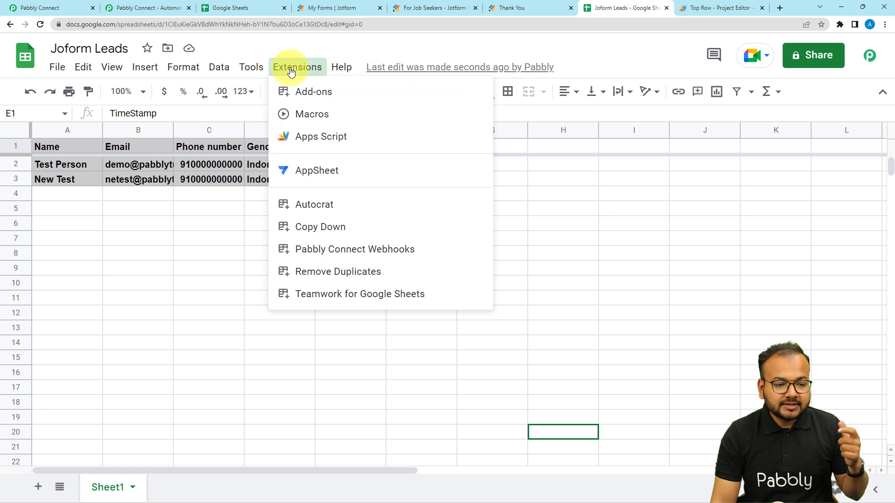
pyautogui.click(316, 148)
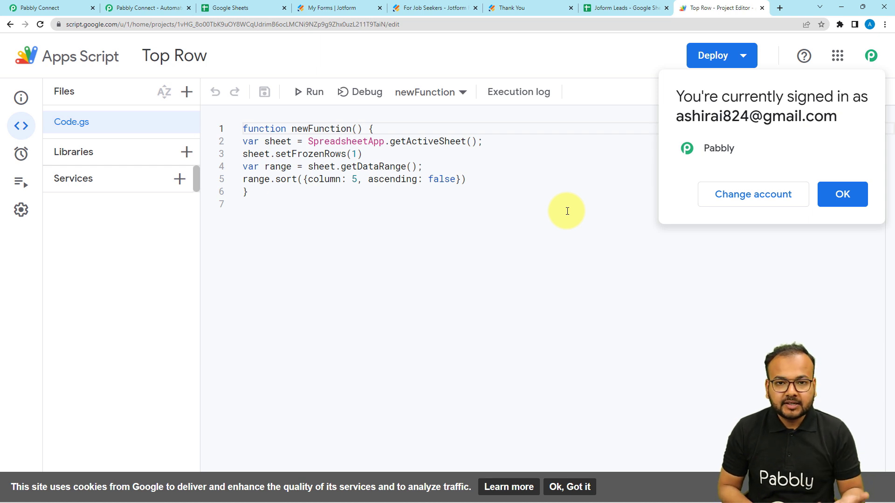
# Step: Dismiss the signed-in account notice, glance at Joform Leads, and return to the Top Row script
pyautogui.click(838, 197)
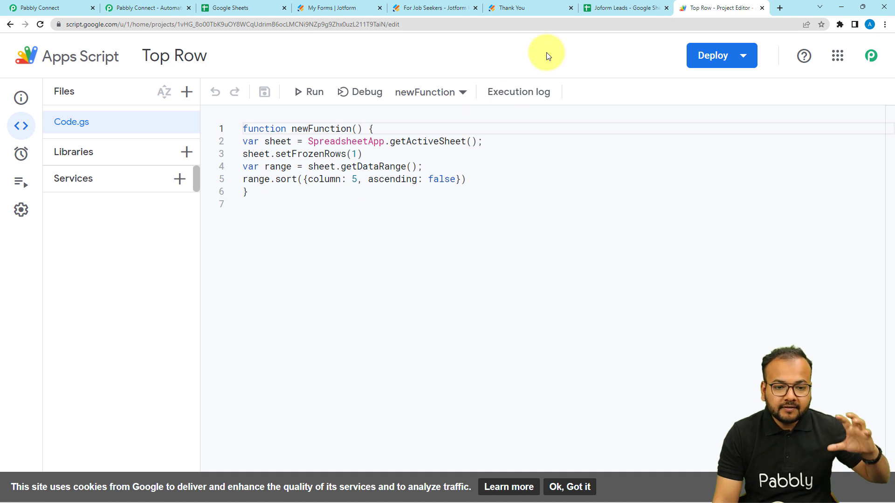
pyautogui.click(600, 9)
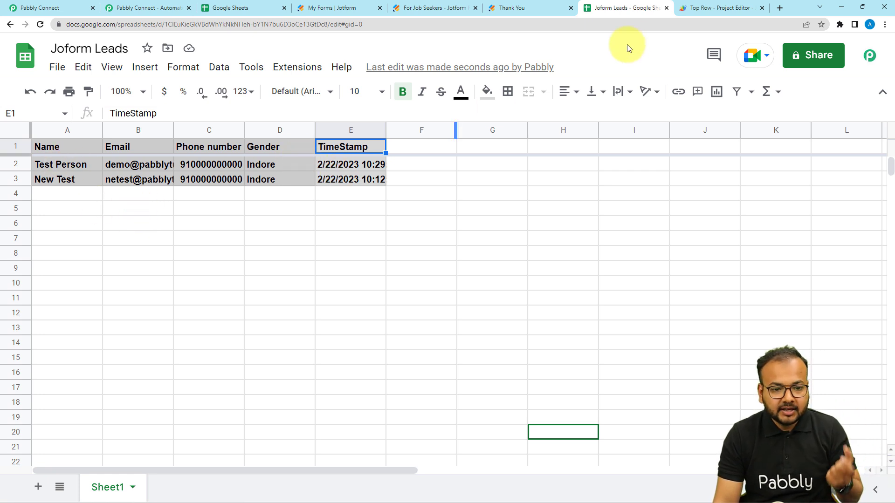
pyautogui.click(713, 8)
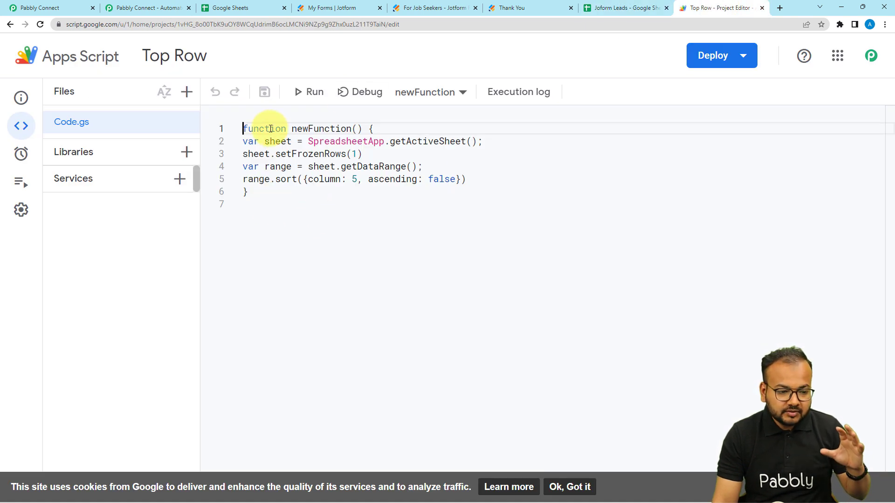
pyautogui.click(25, 156)
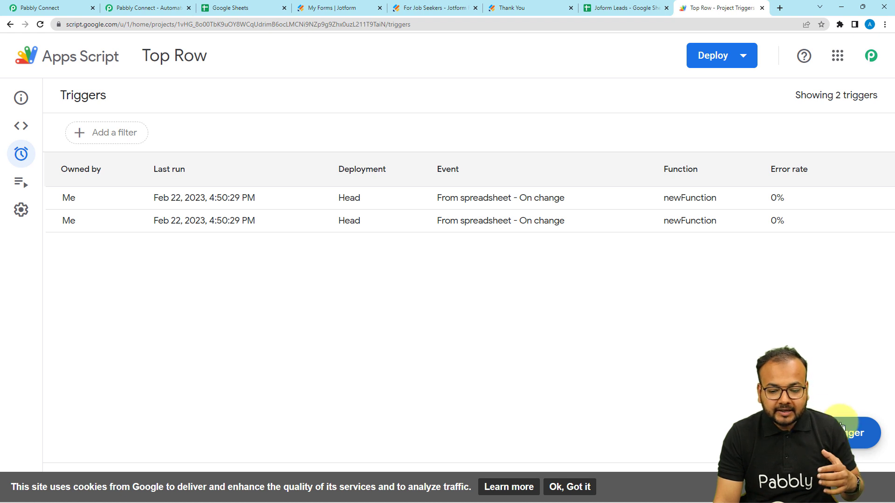
pyautogui.click(857, 433)
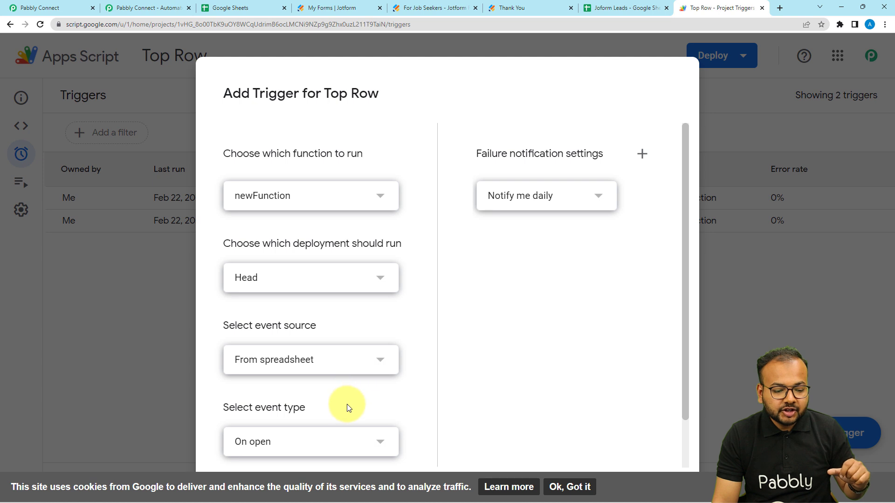
pyautogui.scroll(-2, 346, 407)
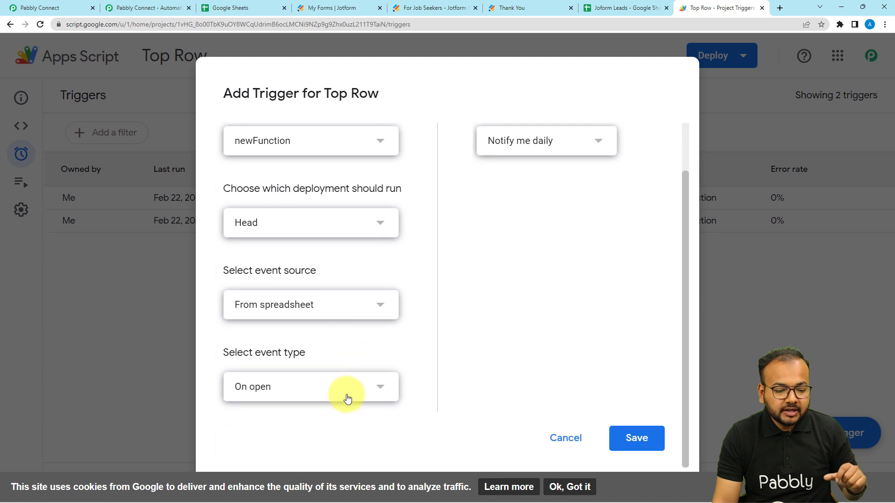
pyautogui.click(307, 395)
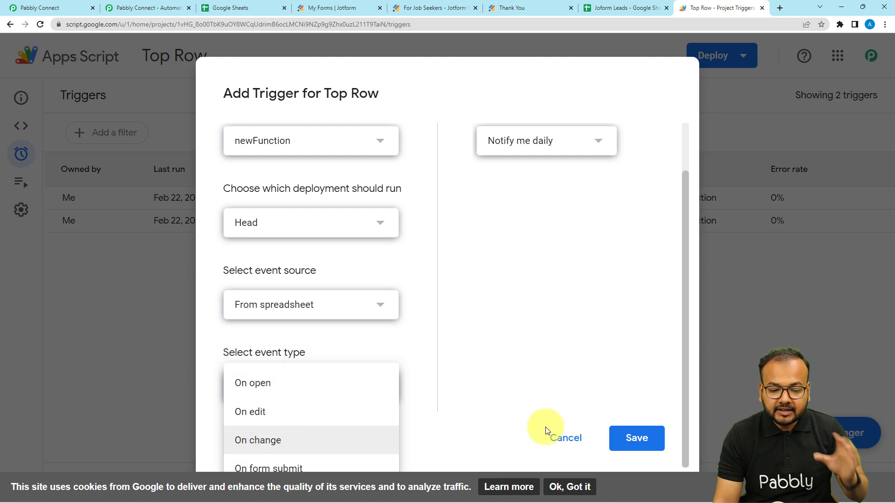
pyautogui.click(565, 445)
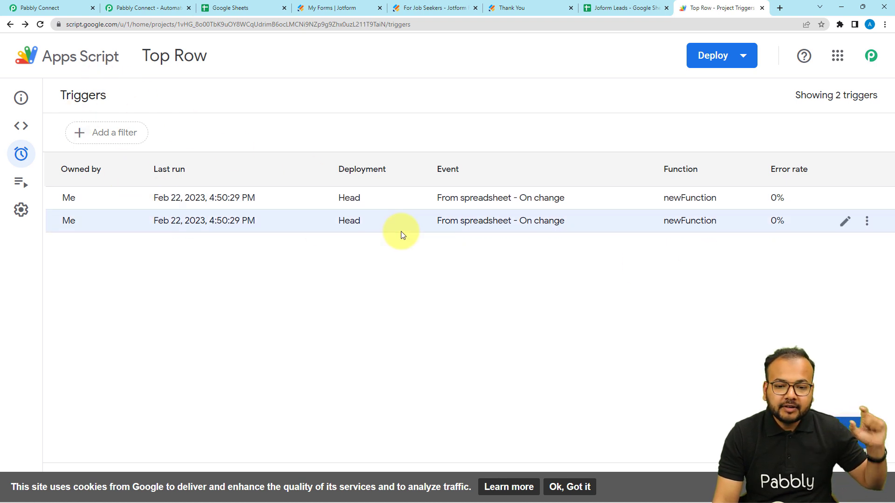
pyautogui.click(21, 125)
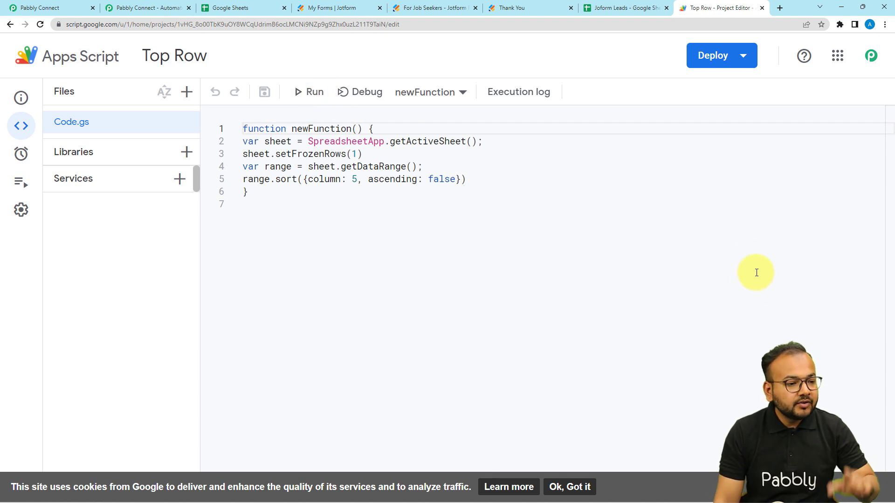
# Step: Search 'goo' for the next action's app in Pabbly Connect, then go back to Joform Leads
pyautogui.click(56, 8)
pyautogui.click(292, 219)
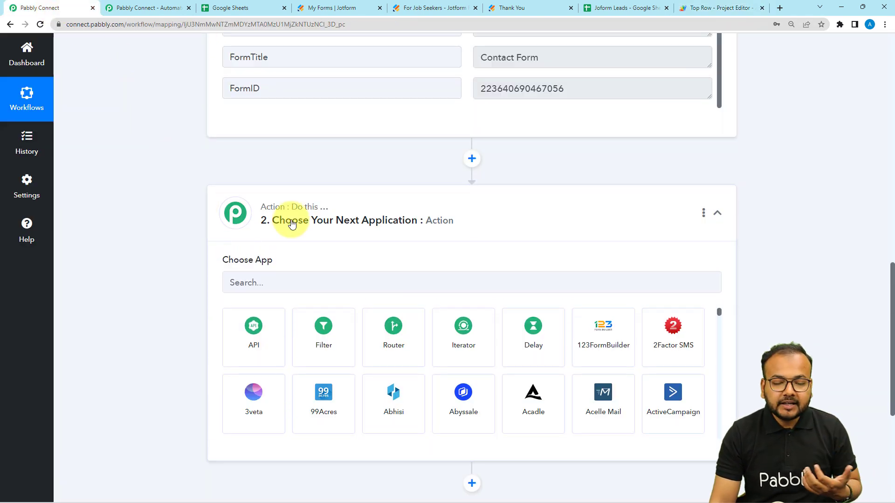
pyautogui.click(311, 143)
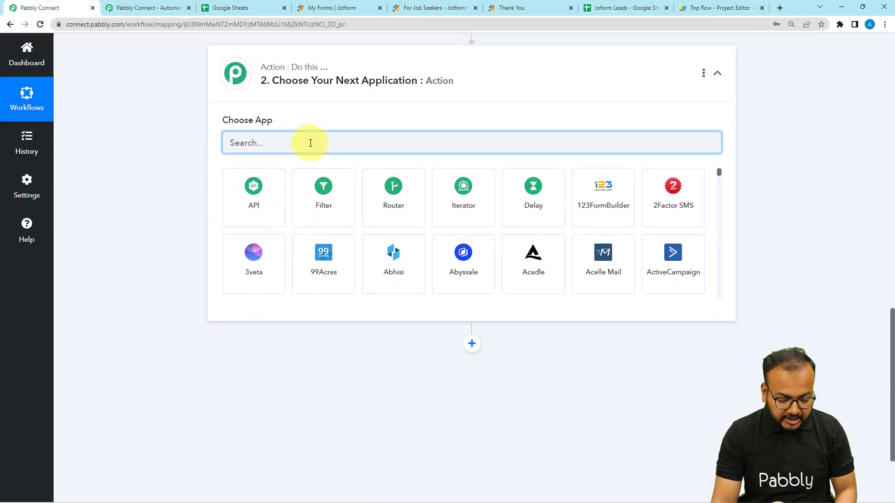
pyautogui.write('goo')
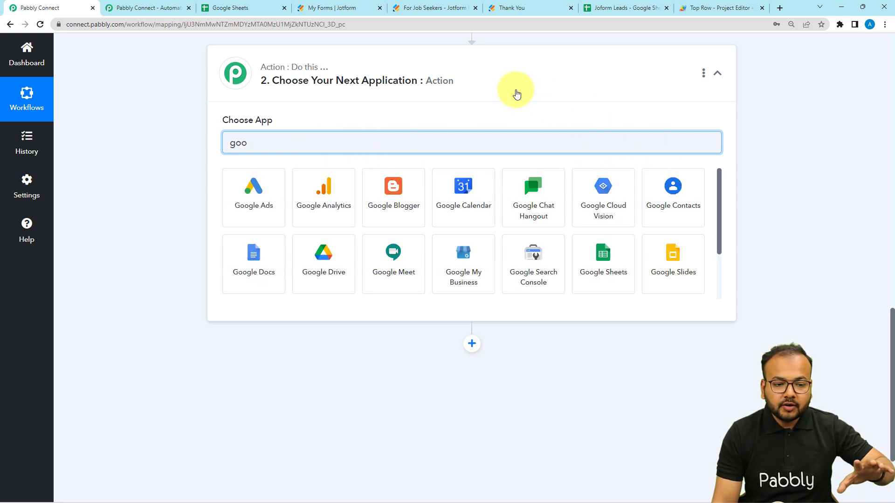
pyautogui.click(620, 8)
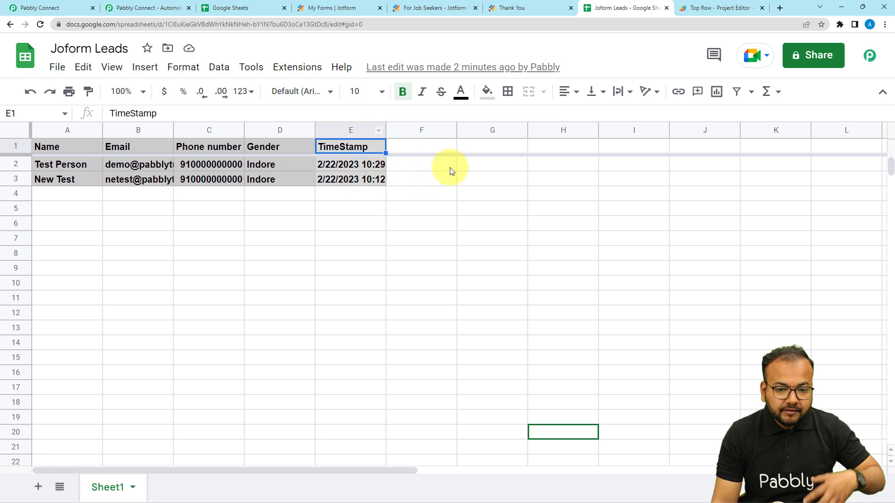
# Step: Inspect the E2 timestamp and widen column E to show full times like 2/22/2023 10:29:09
pyautogui.click(343, 163)
pyautogui.doubleClick(343, 163)
pyautogui.click(432, 200)
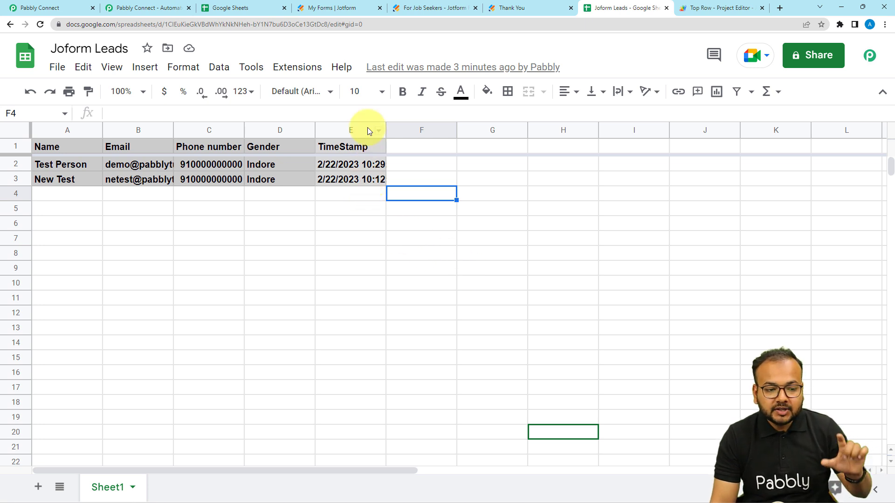
pyautogui.moveTo(385, 127); pyautogui.dragTo(430, 128)
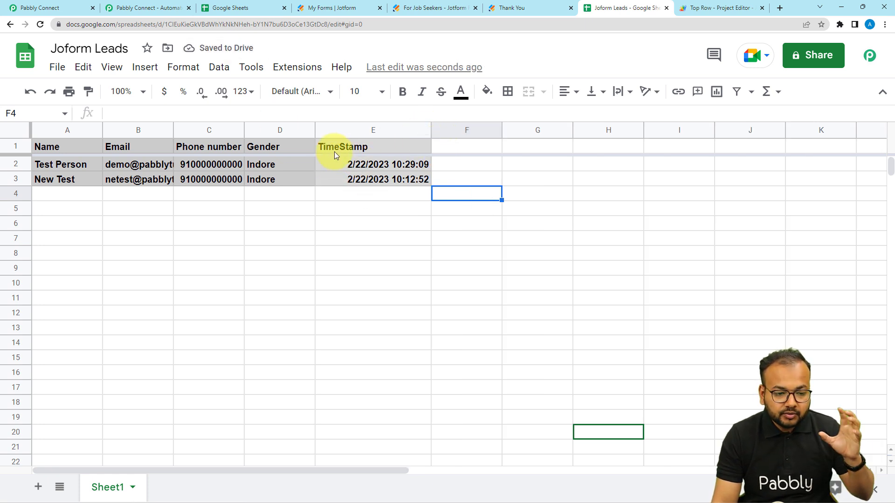
# Step: Replace the app search with 'date' and pick Date/Time Formatter as the action app
pyautogui.click(58, 6)
pyautogui.scroll(4, 162, 194)
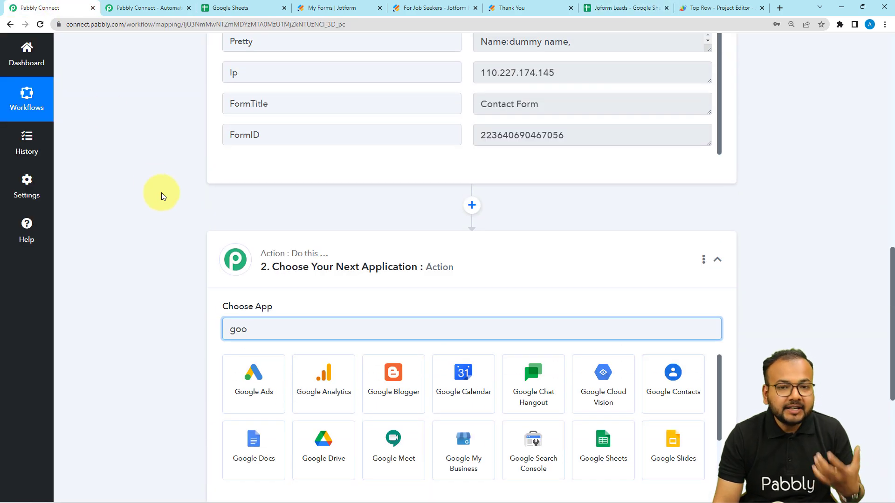
pyautogui.scroll(5, 162, 195)
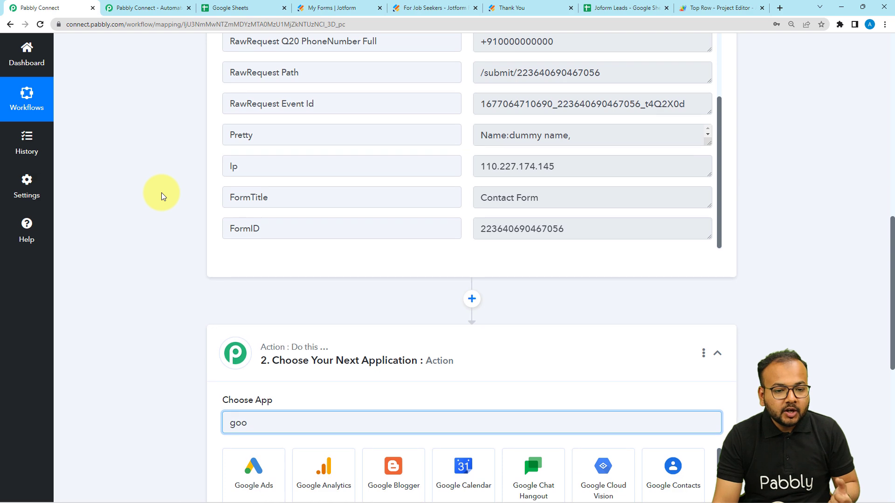
pyautogui.scroll(5, 361, 234)
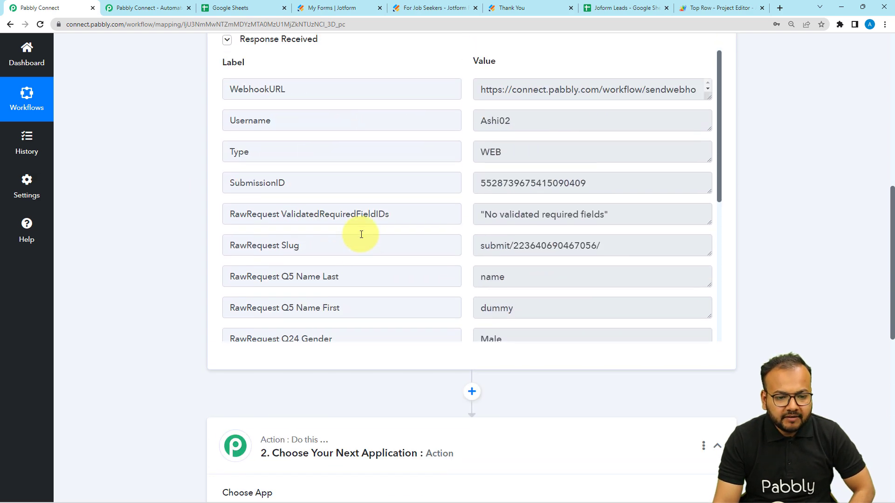
pyautogui.scroll(-6, 369, 213)
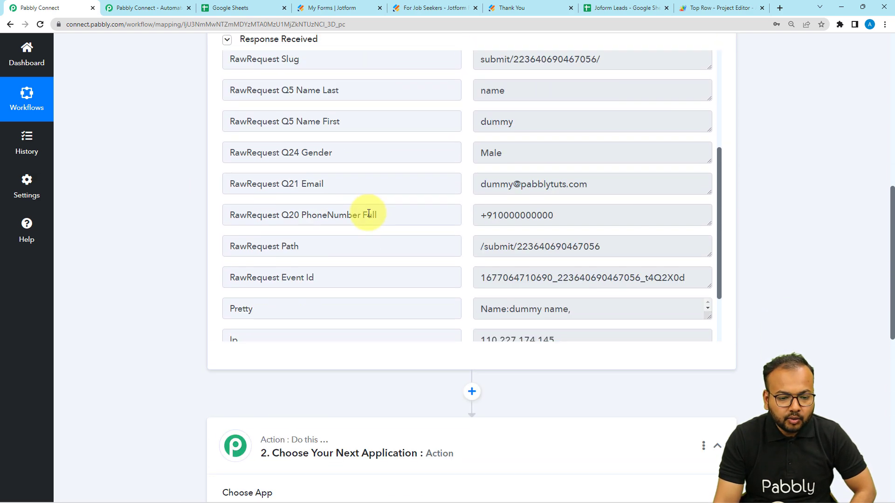
pyautogui.scroll(-2, 369, 213)
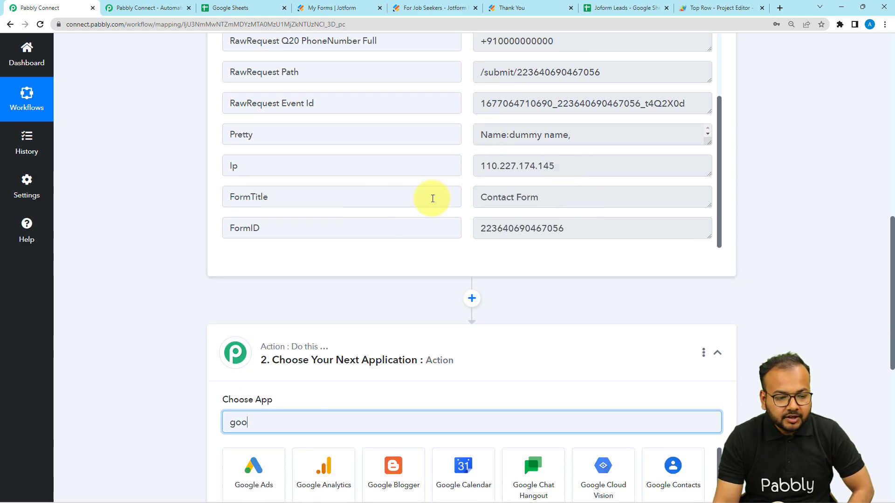
pyautogui.scroll(-4, 170, 269)
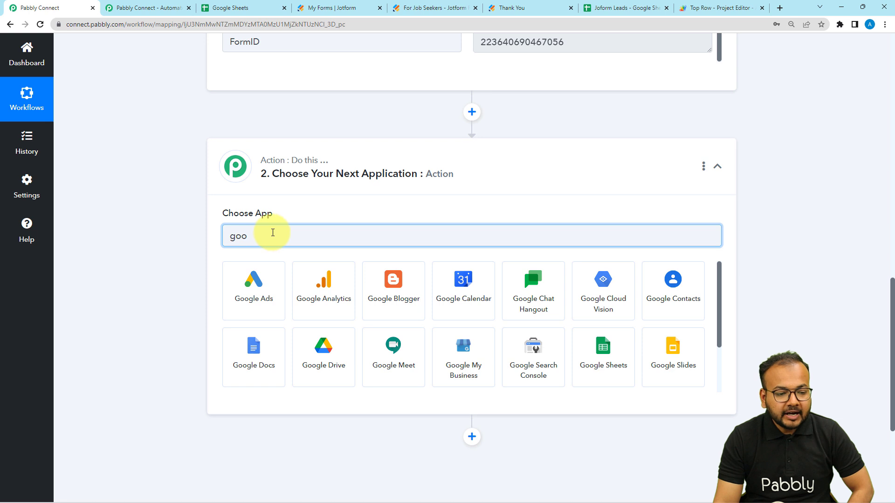
pyautogui.press('BackSpace')
pyautogui.press('BackSpace')
pyautogui.press('BackSpace')
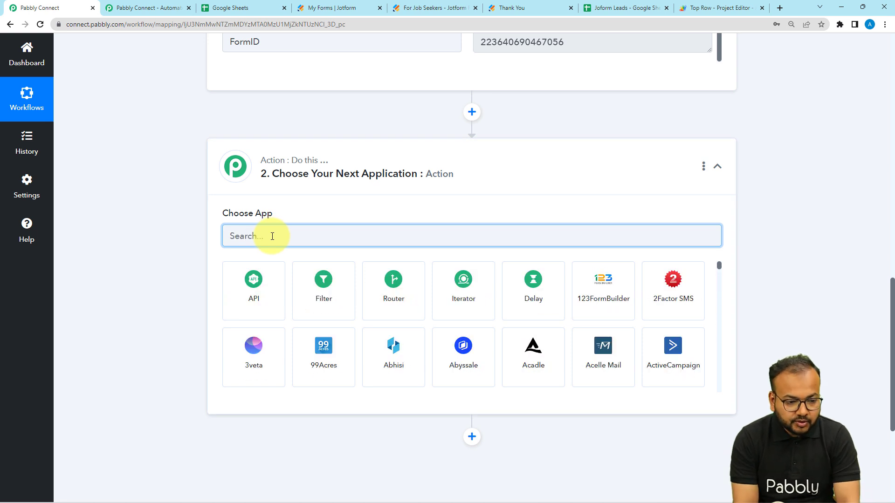
pyautogui.write('date')
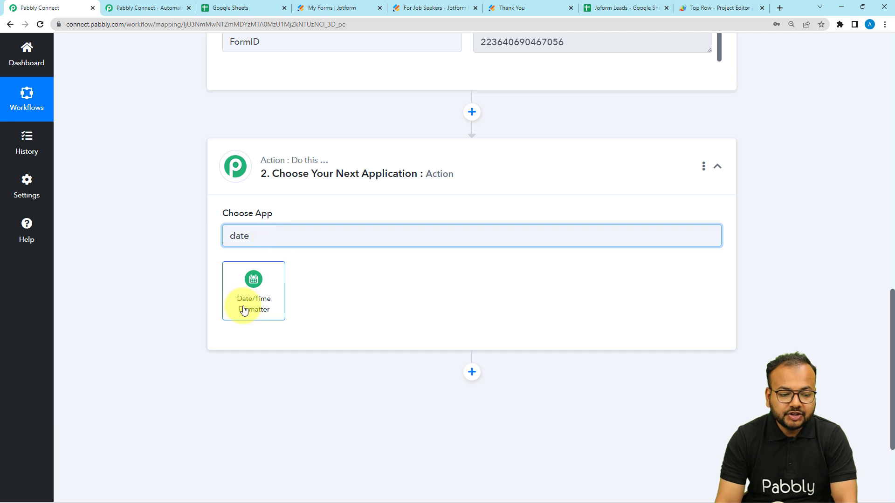
pyautogui.click(243, 311)
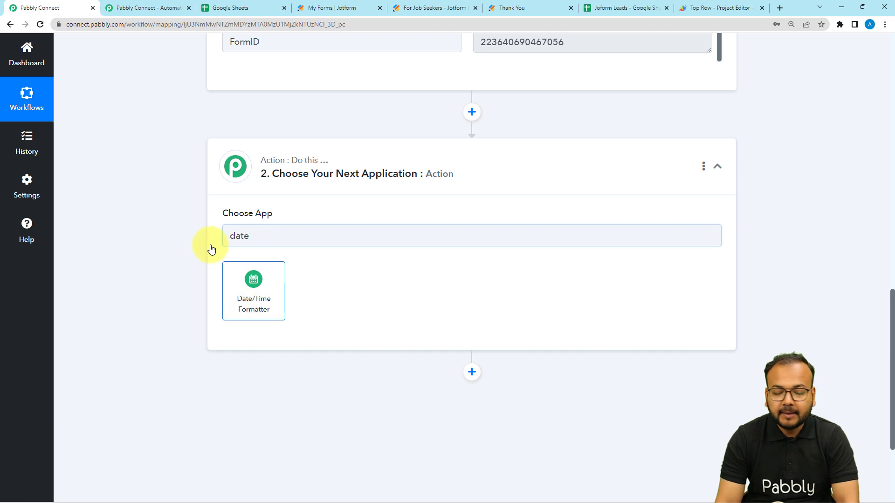
# Step: Choose Current Date as the action event and connect the step
pyautogui.scroll(-3, 211, 249)
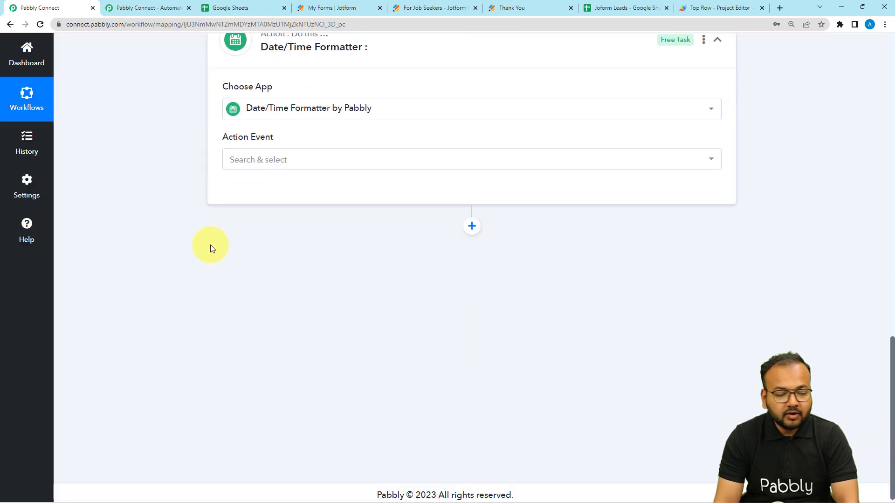
pyautogui.click(272, 152)
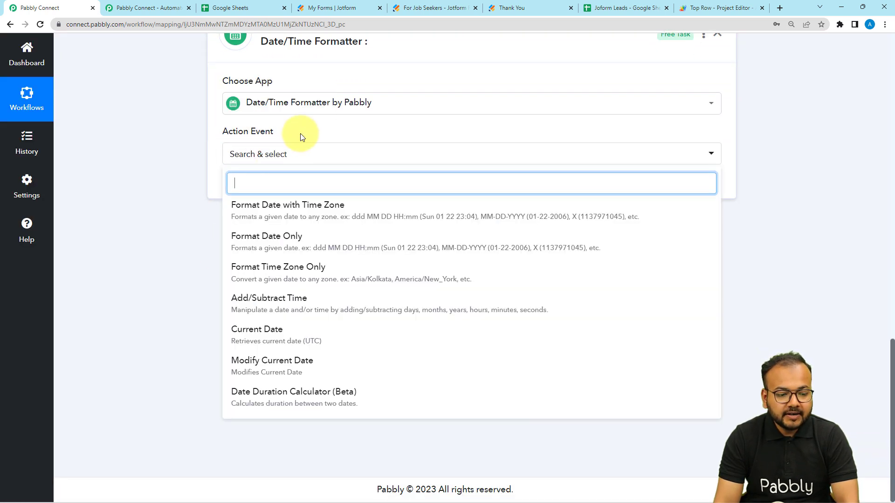
pyautogui.click(240, 345)
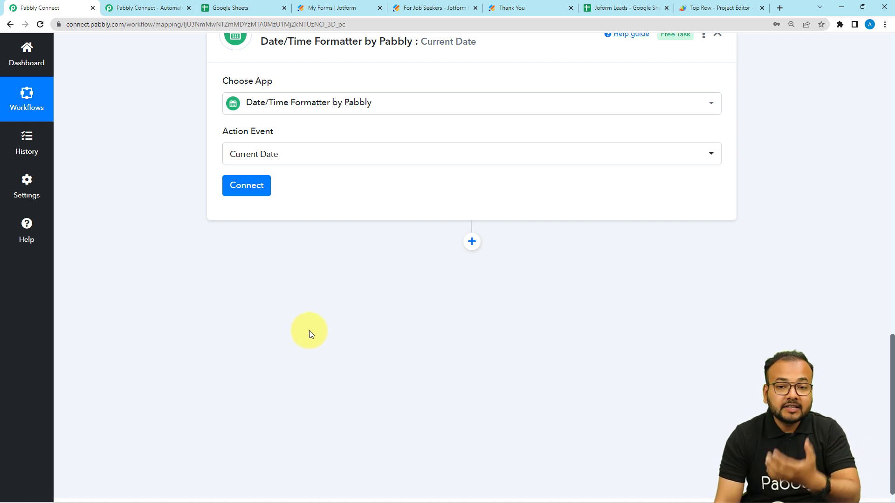
pyautogui.click(248, 186)
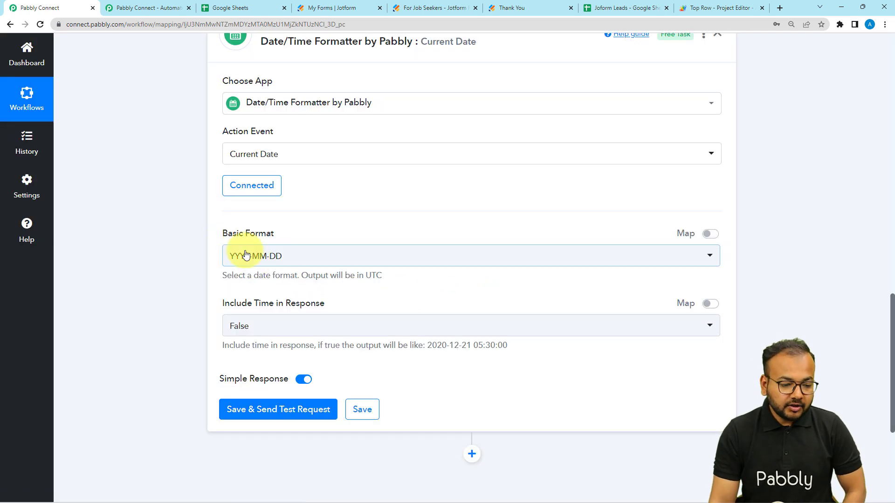
# Step: Set Basic Format to YYYY-MM-DDTHH:mm:ssZ and test, getting 2023-02-22T11:24:06+00:00
pyautogui.click(298, 265)
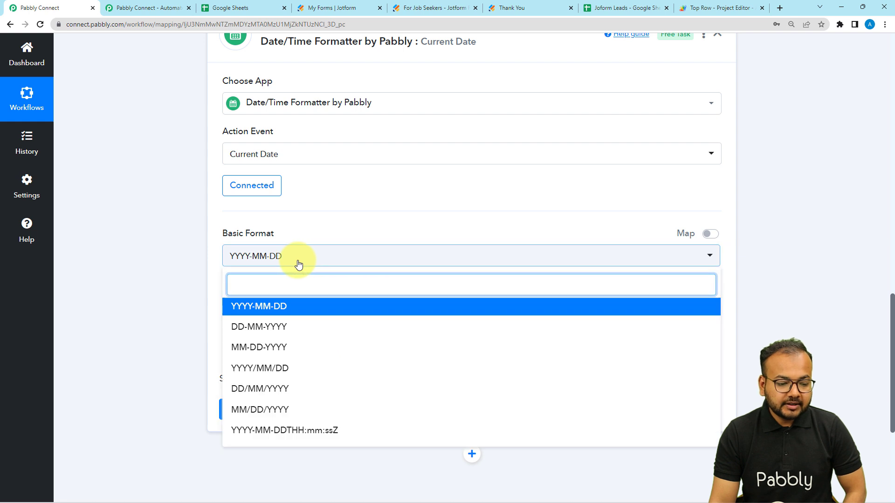
pyautogui.click(288, 432)
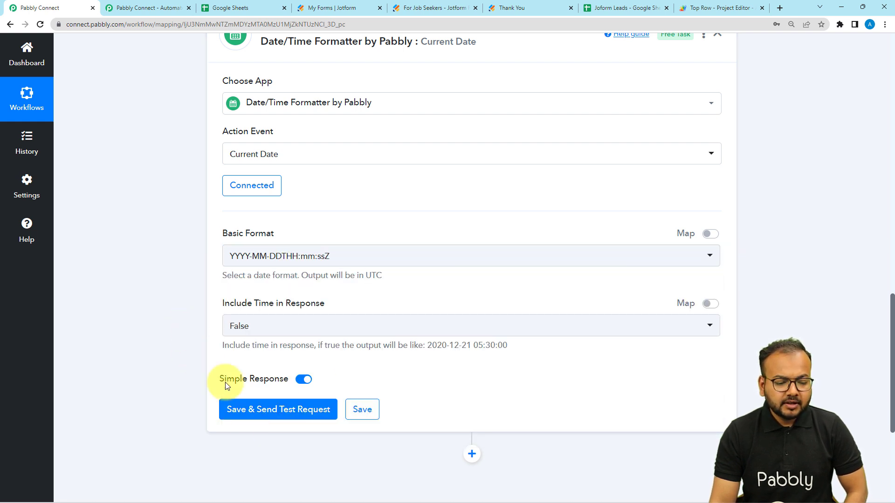
pyautogui.click(222, 407)
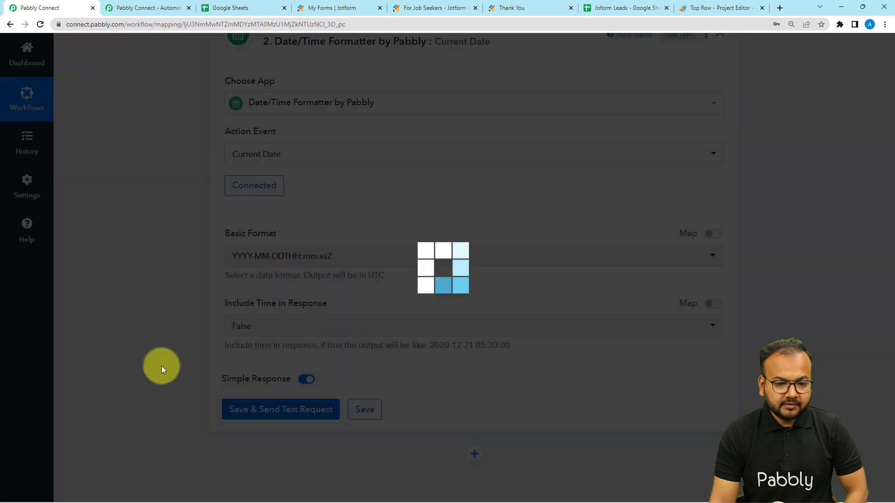
pyautogui.scroll(-3, 161, 365)
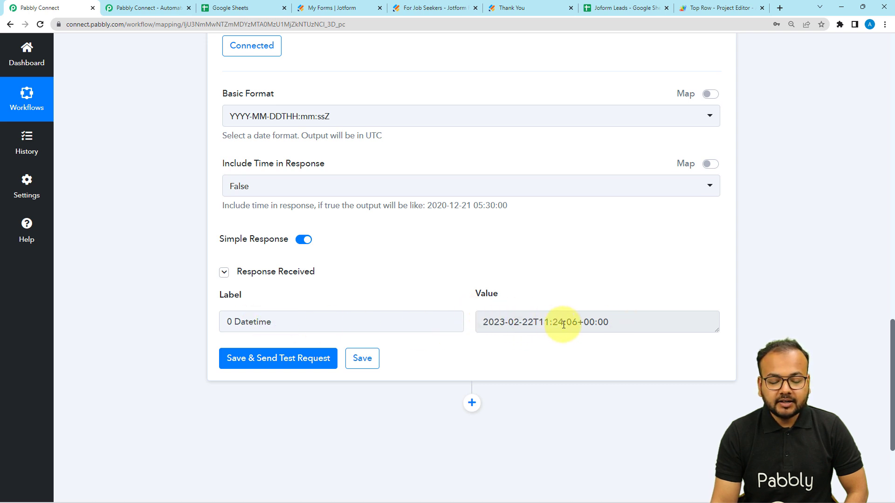
pyautogui.click(622, 8)
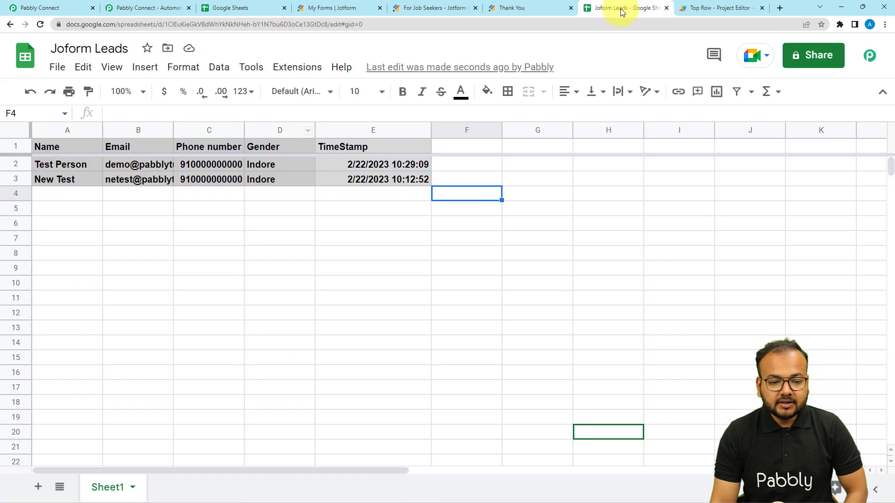
# Step: Check that cell E3 uses the Date time number format, then return to Pabbly Connect
pyautogui.click(360, 179)
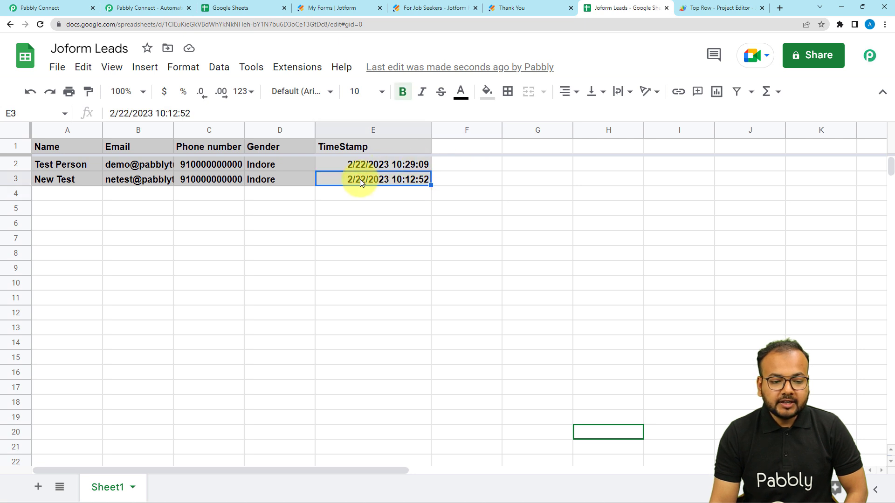
pyautogui.click(185, 67)
pyautogui.moveTo(247, 127)
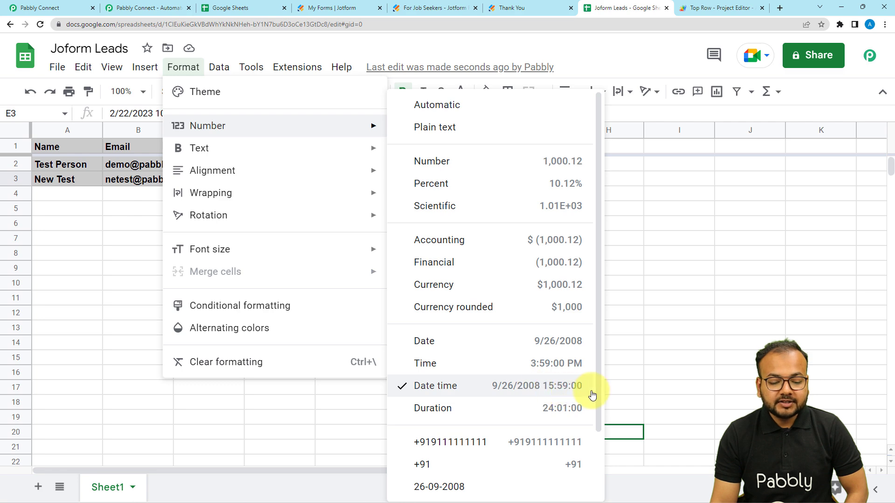
pyautogui.click(614, 392)
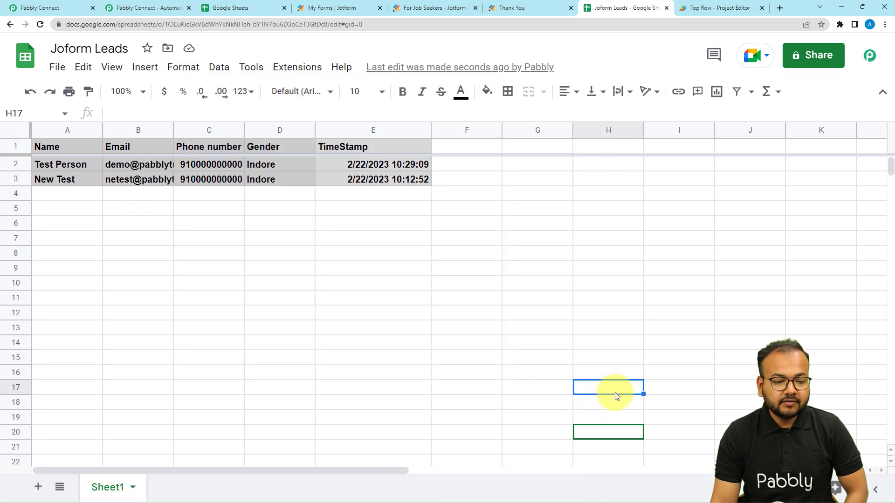
pyautogui.click(55, 8)
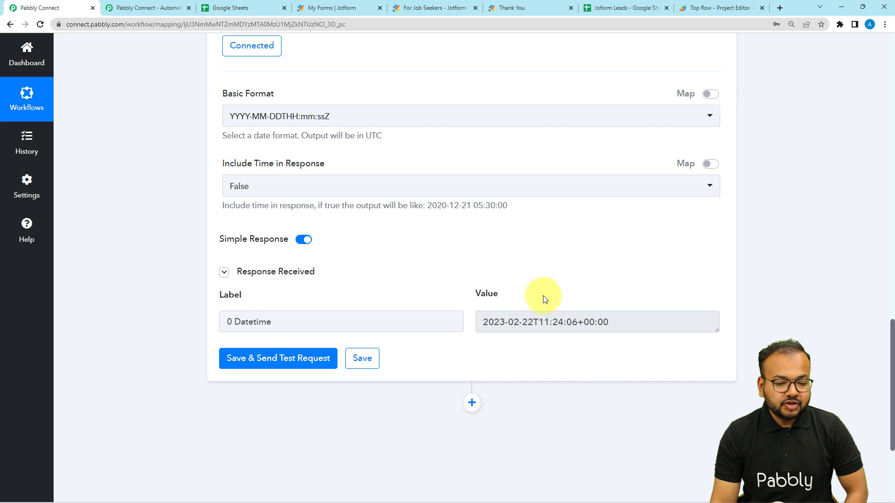
# Step: Add a second Date/Time Formatter step with the Format Date with Time Zone event and connect it
pyautogui.scroll(-2, 561, 345)
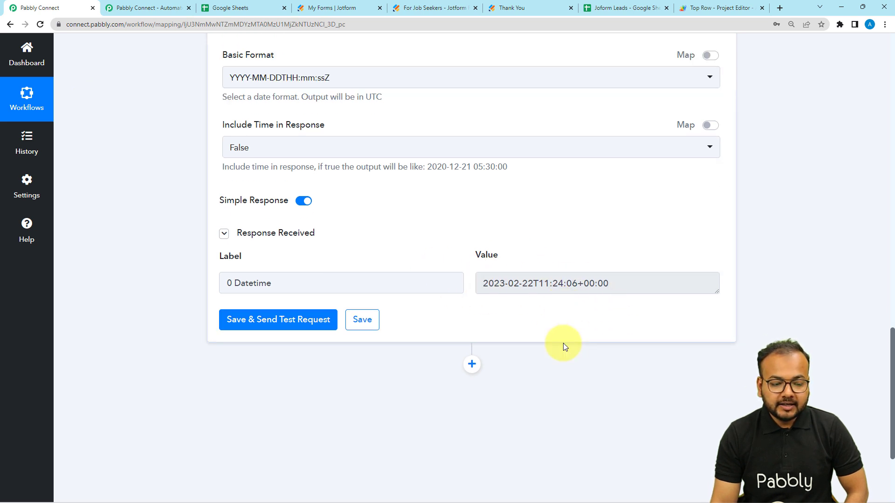
pyautogui.click(472, 310)
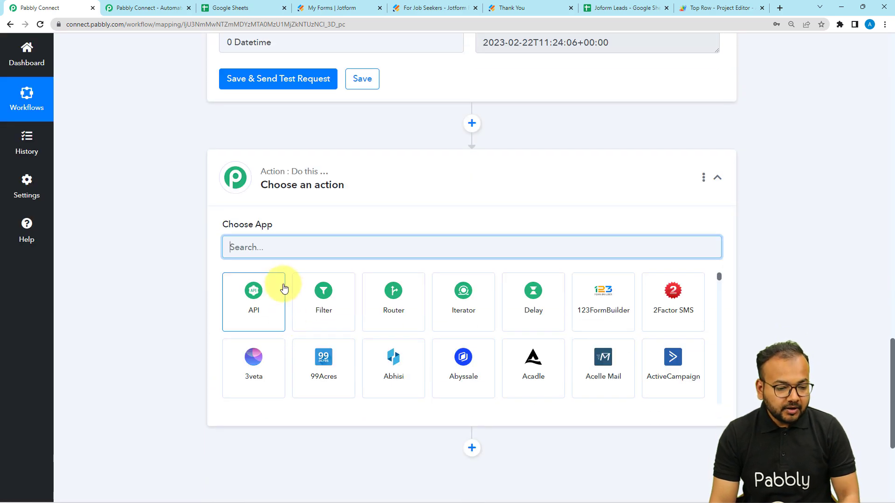
pyautogui.write('date')
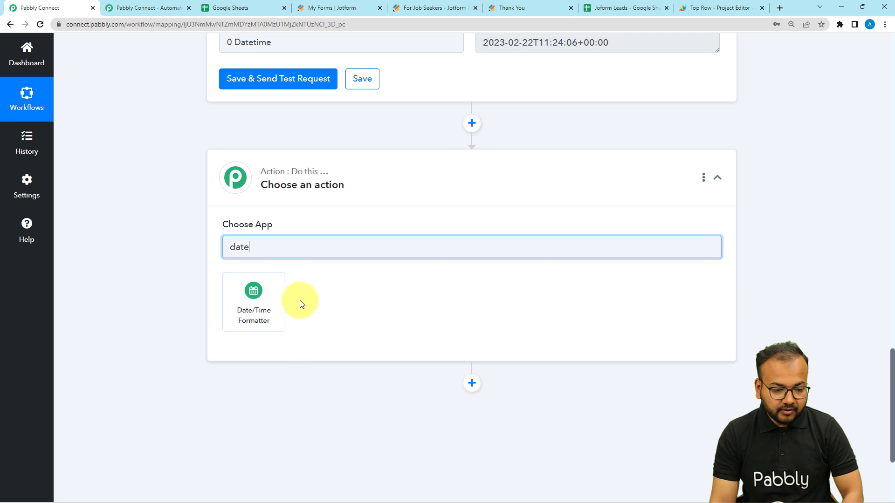
pyautogui.click(242, 317)
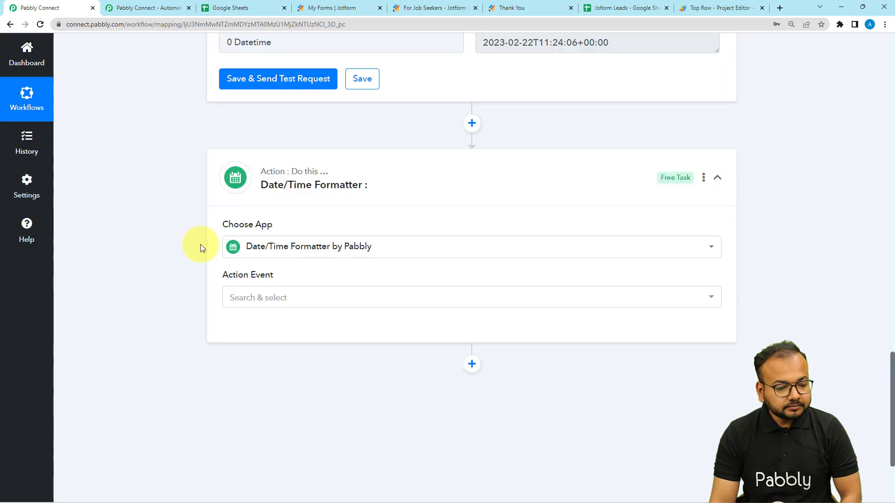
pyautogui.click(240, 208)
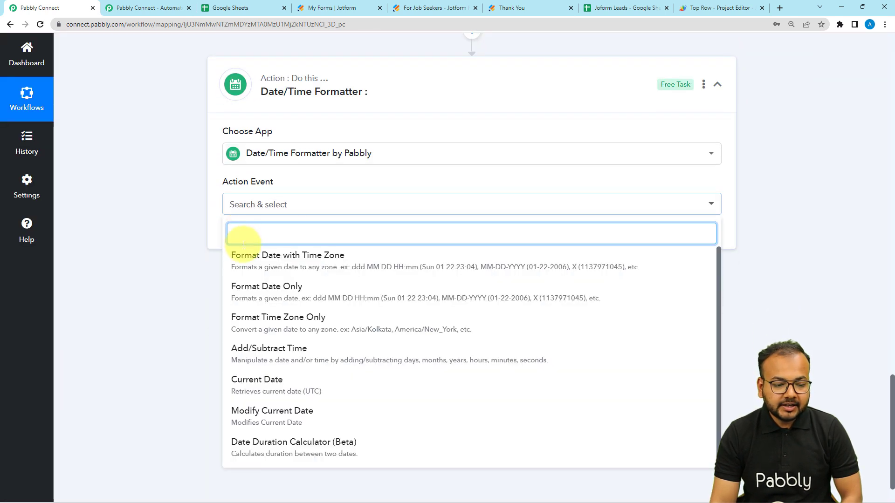
pyautogui.click(247, 267)
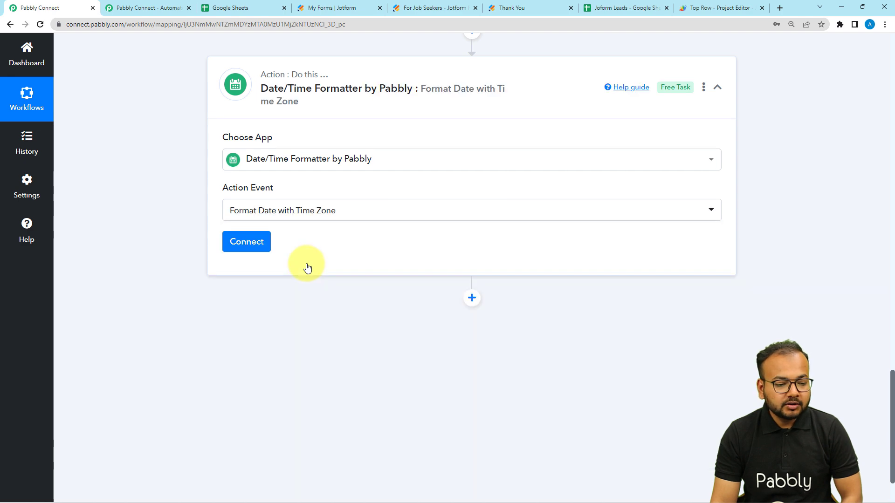
pyautogui.click(245, 252)
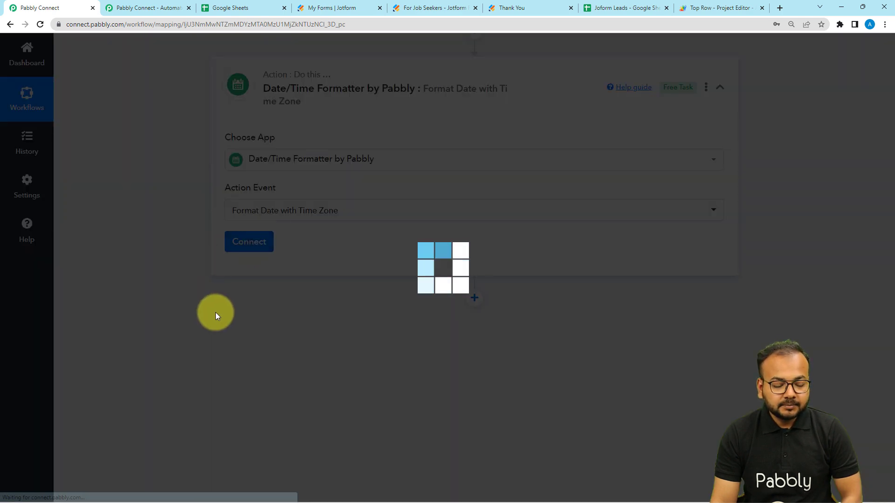
pyautogui.scroll(-3, 215, 312)
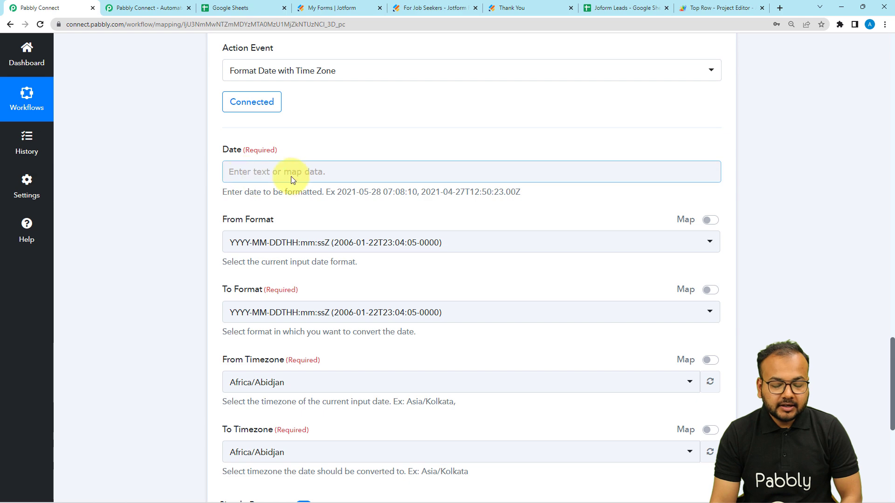
# Step: Map the Date field to '0 Datetime' from step 2, the Current Date formatter
pyautogui.click(261, 173)
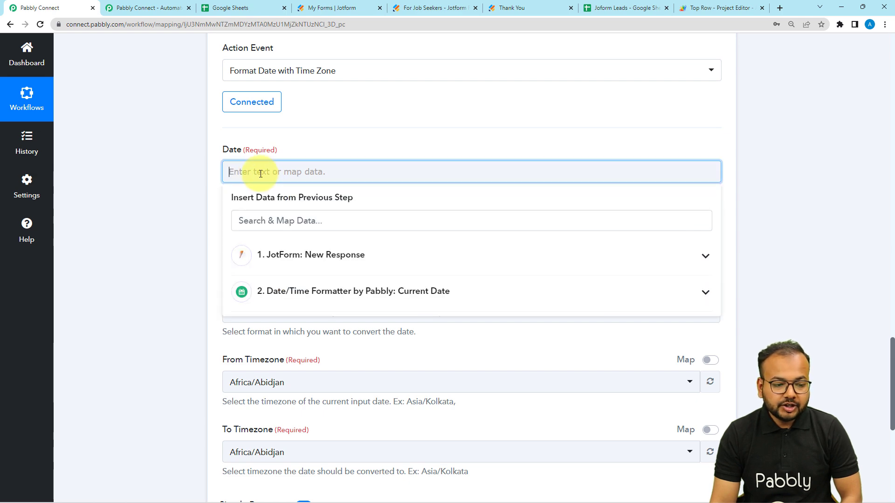
pyautogui.click(191, 189)
pyautogui.scroll(8, 206, 209)
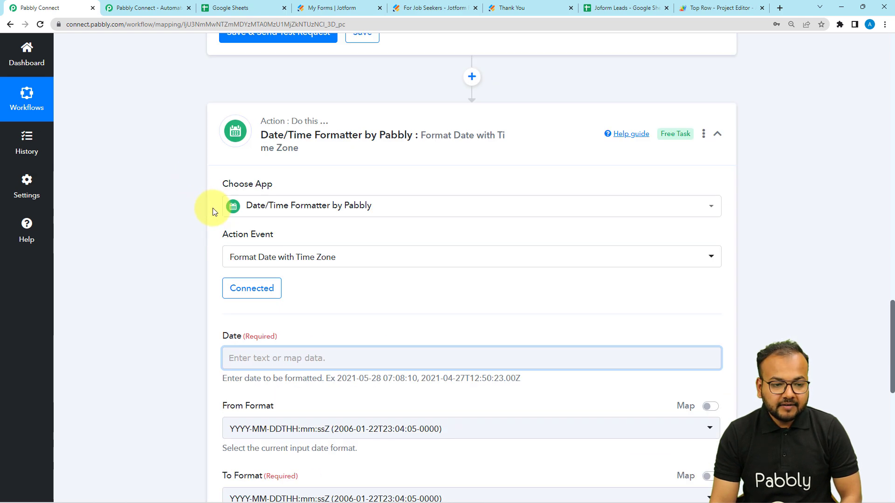
pyautogui.scroll(3, 213, 212)
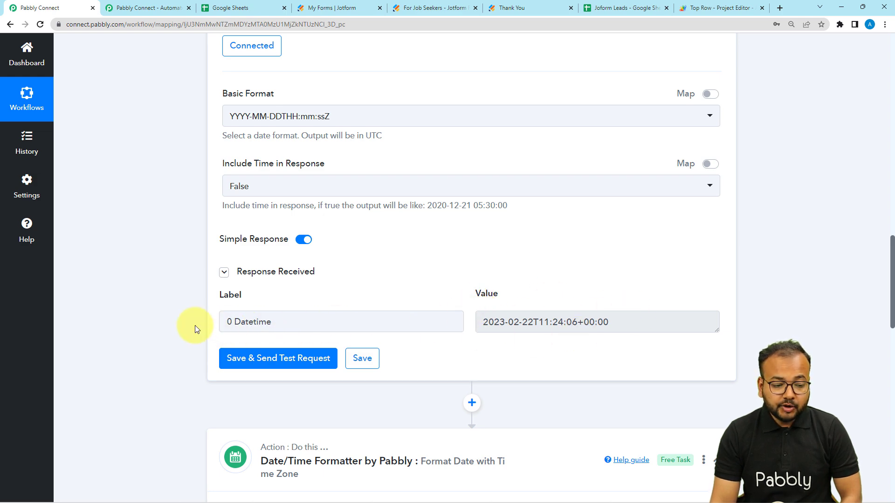
pyautogui.scroll(-12, 204, 333)
pyautogui.click(285, 208)
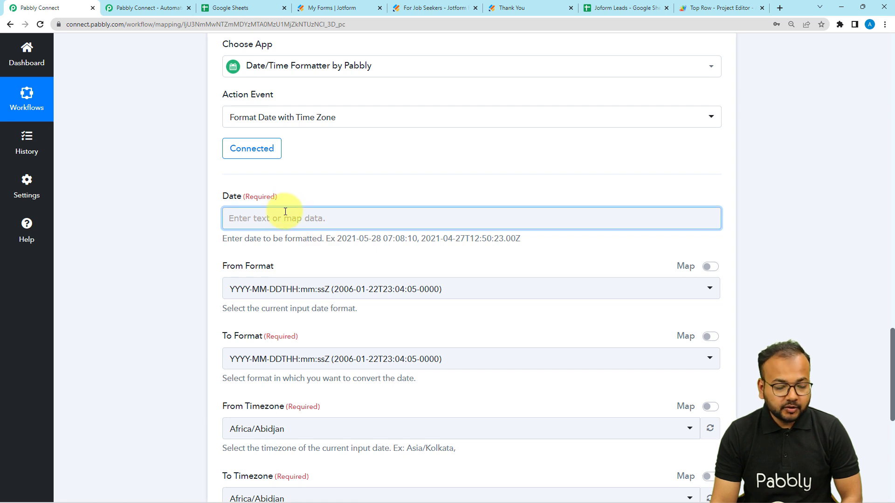
pyautogui.click(257, 219)
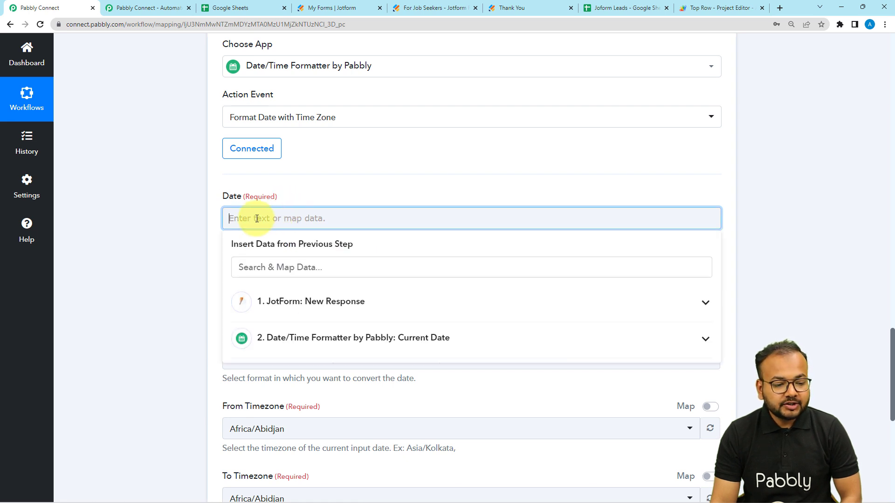
pyautogui.click(290, 347)
pyautogui.click(308, 369)
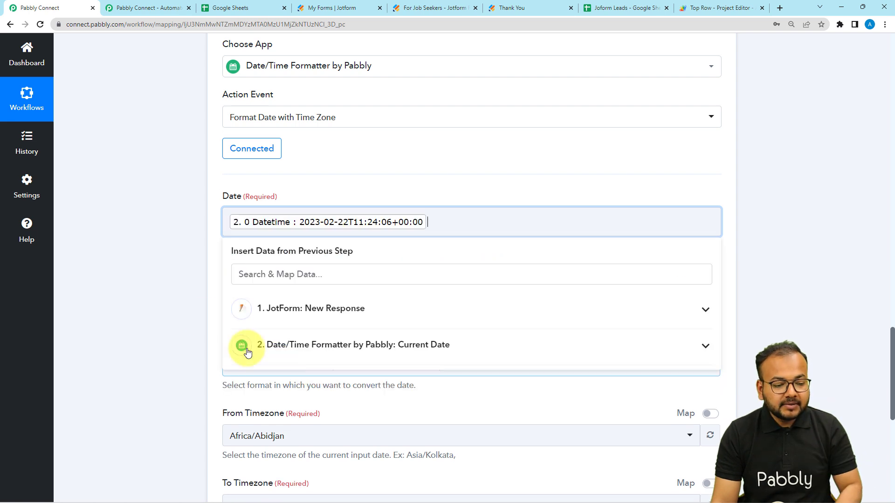
pyautogui.click(199, 310)
pyautogui.scroll(-2, 198, 310)
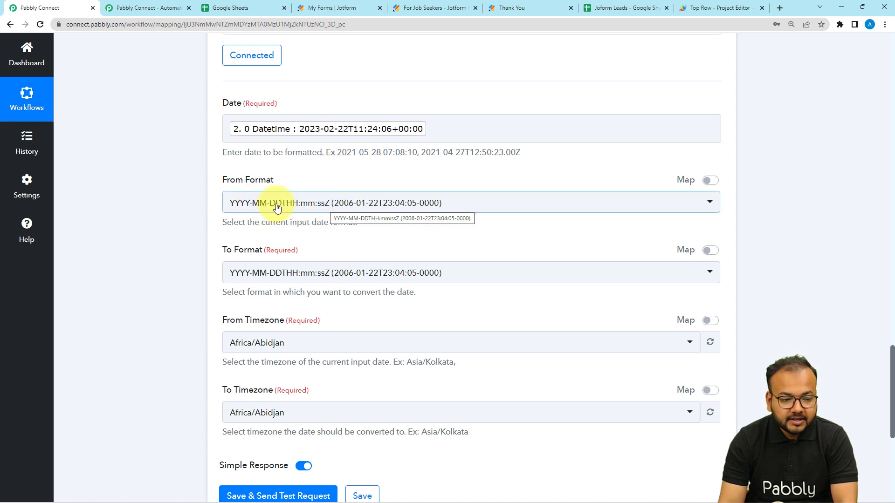
pyautogui.scroll(-2, 281, 208)
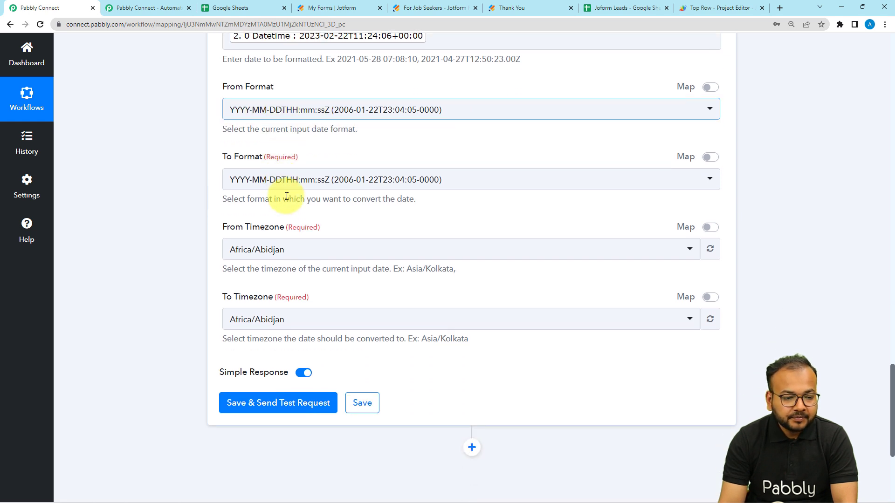
# Step: Set the output format to MM/DD/YYYY HH:mm:ss, matching the sheet's timestamp format
pyautogui.click(284, 189)
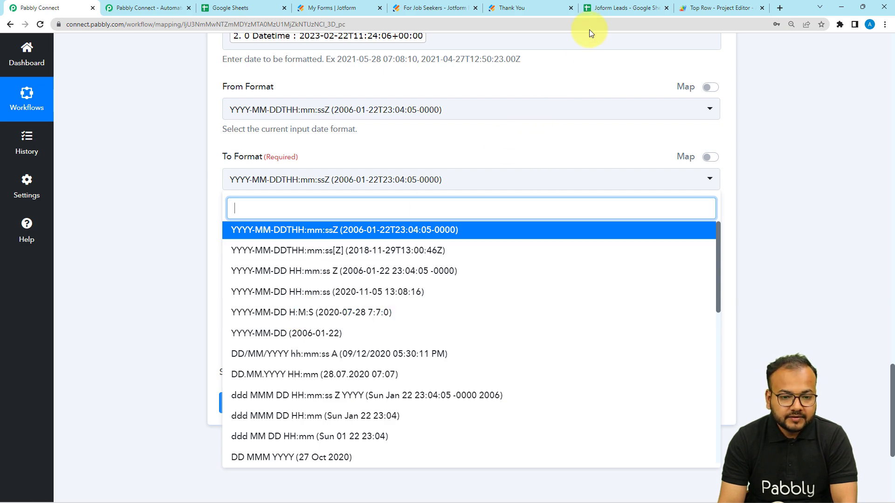
pyautogui.click(597, 12)
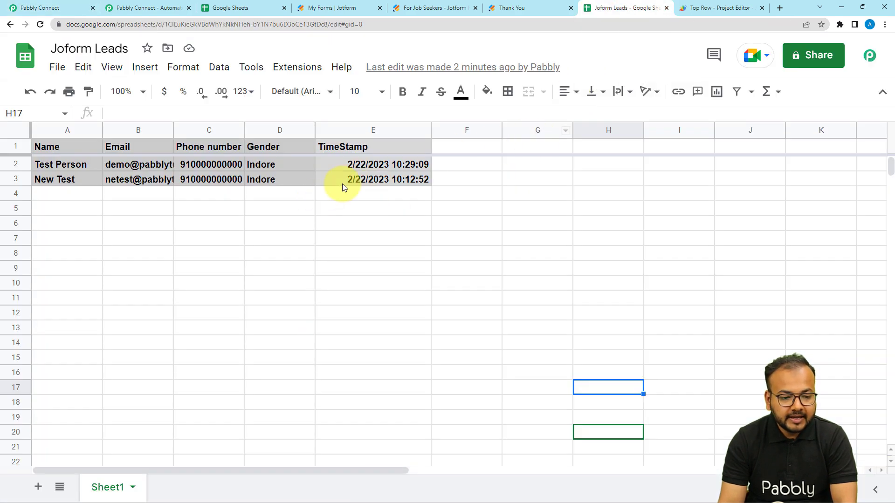
pyautogui.click(68, 8)
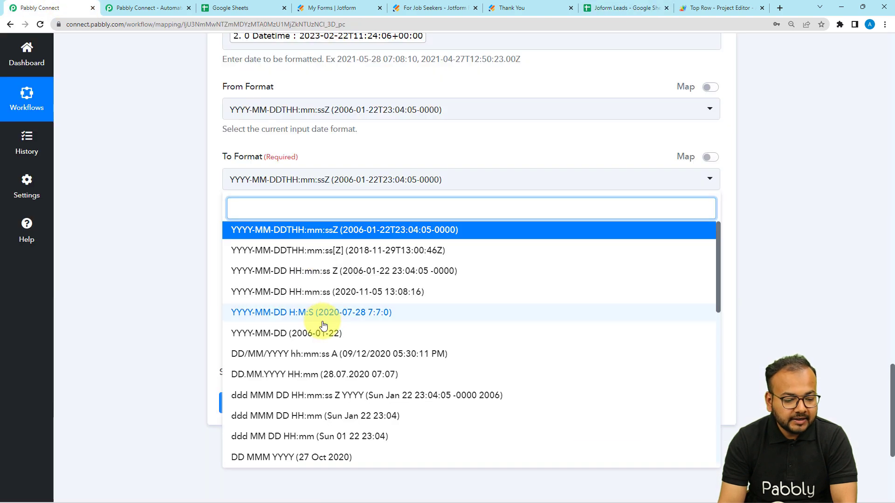
pyautogui.scroll(-5, 309, 387)
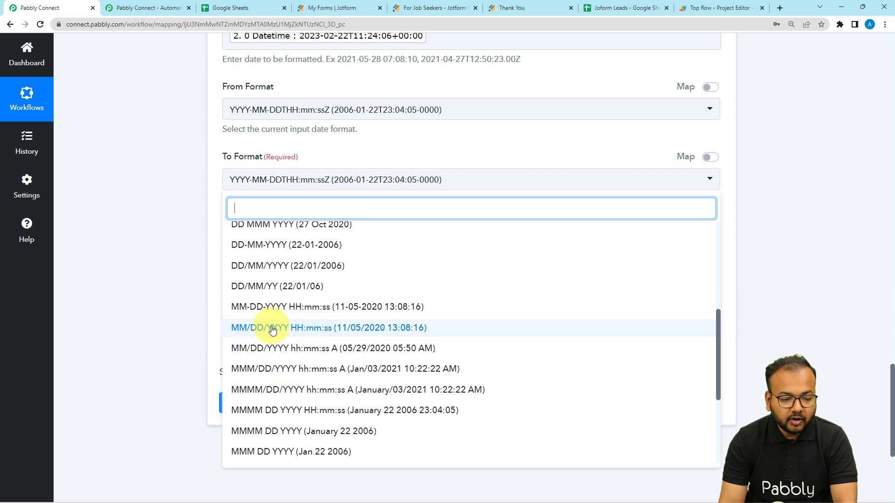
pyautogui.click(272, 329)
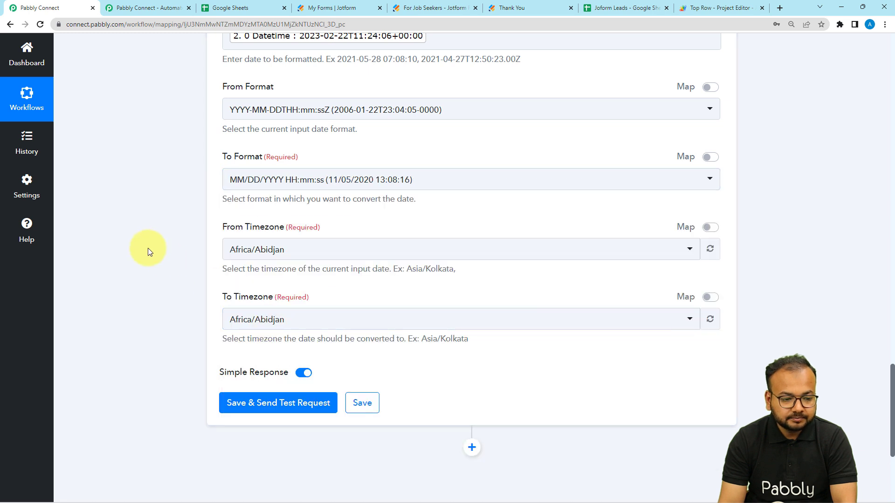
# Step: Set both From Timezone and To Timezone to Asia/Kolkata
pyautogui.click(246, 254)
pyautogui.write('asia')
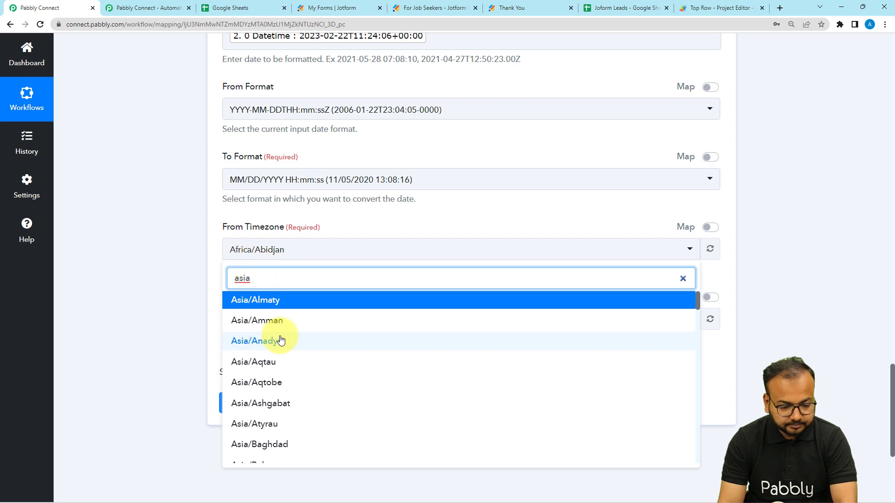
pyautogui.write('/kol')
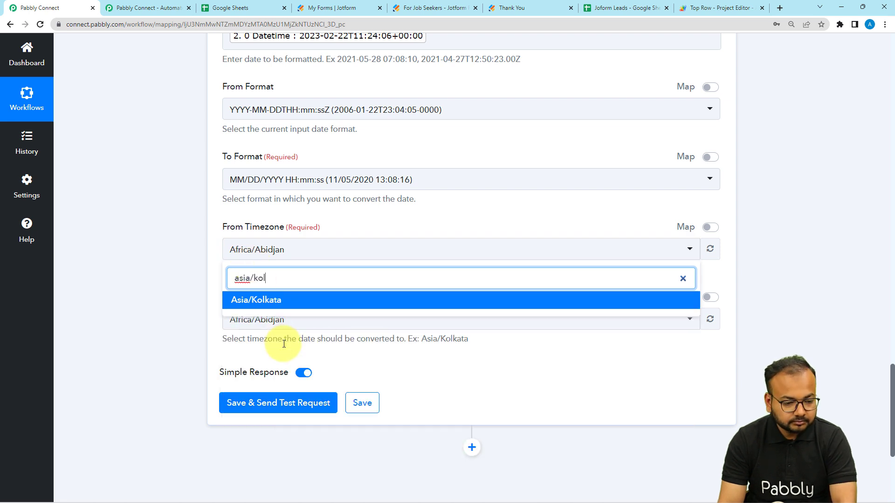
pyautogui.press('Return')
pyautogui.click(275, 320)
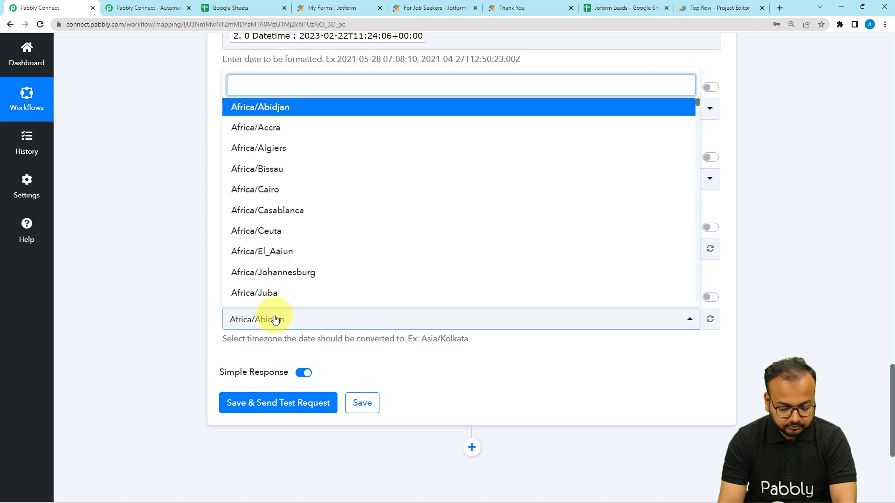
pyautogui.write('kol')
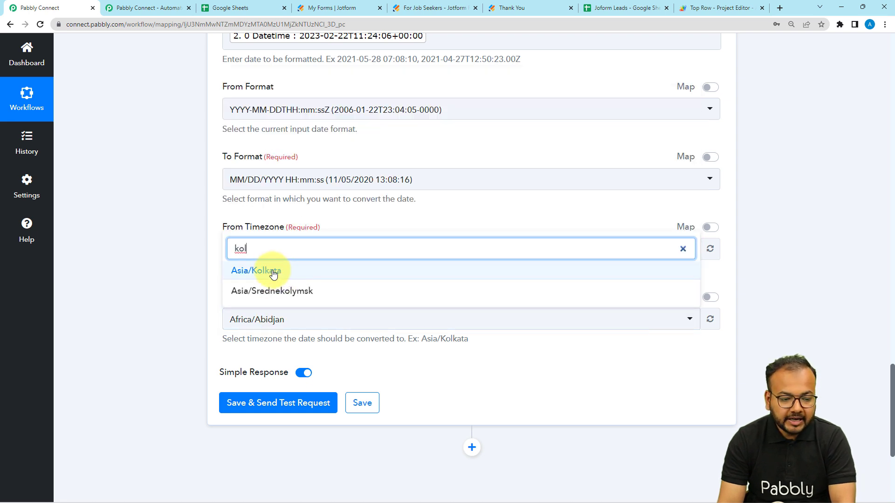
pyautogui.click(273, 272)
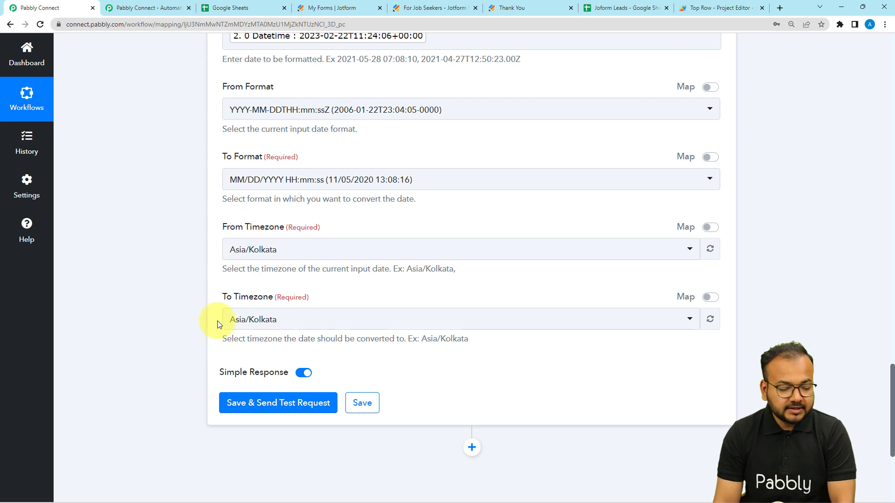
# Step: Save and test the formatter step, which returns 02/22/2023 11:24:06
pyautogui.scroll(-2, 199, 323)
pyautogui.click(261, 311)
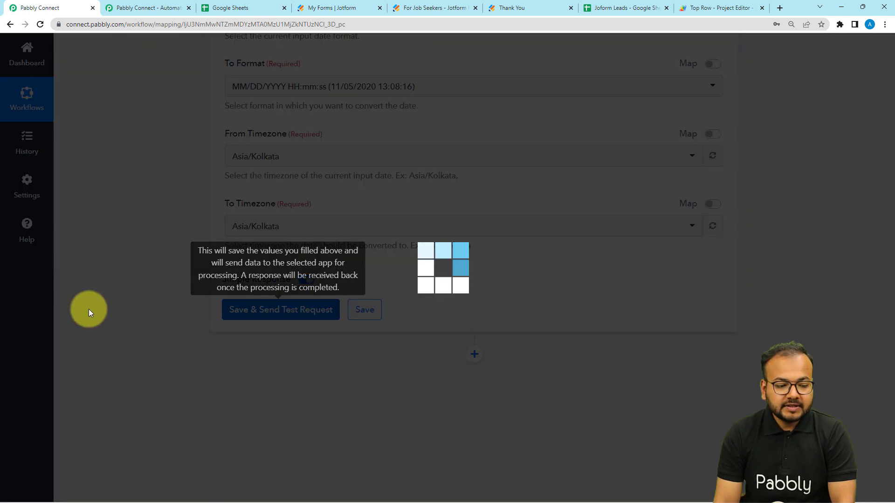
pyautogui.scroll(-2, 116, 313)
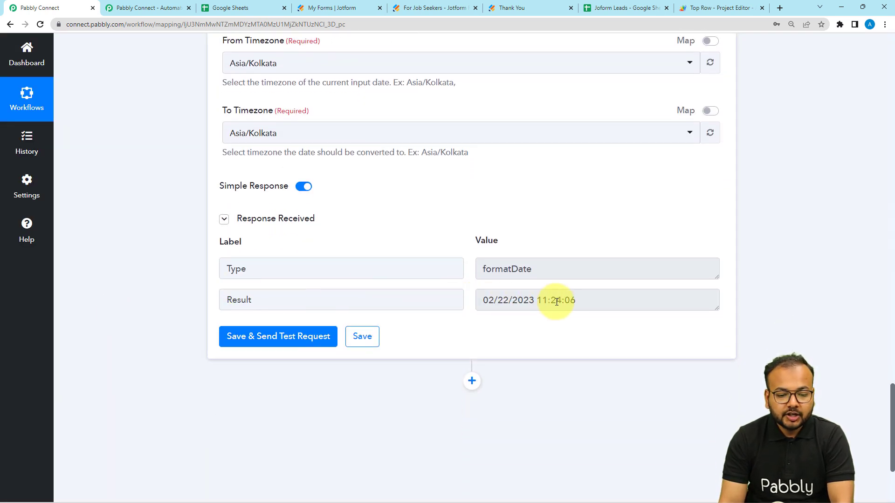
pyautogui.scroll(-3, 584, 299)
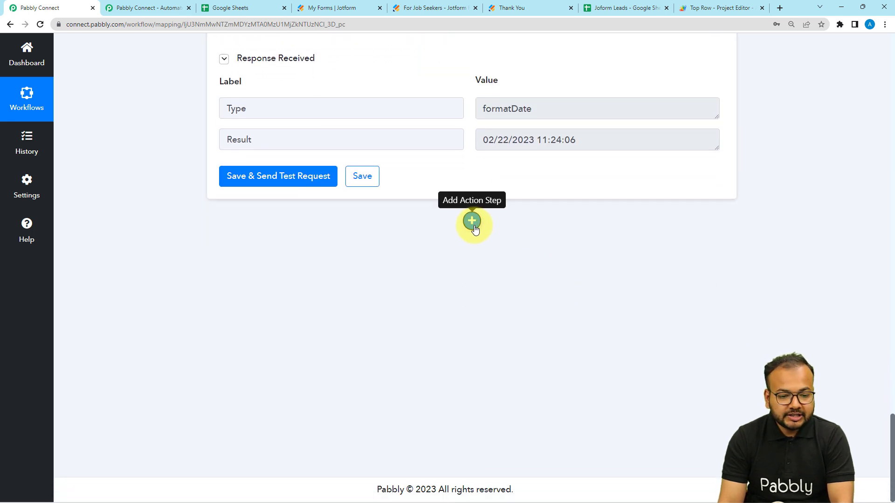
# Step: Add a Google Sheets action step with the Add New Row event
pyautogui.click(472, 222)
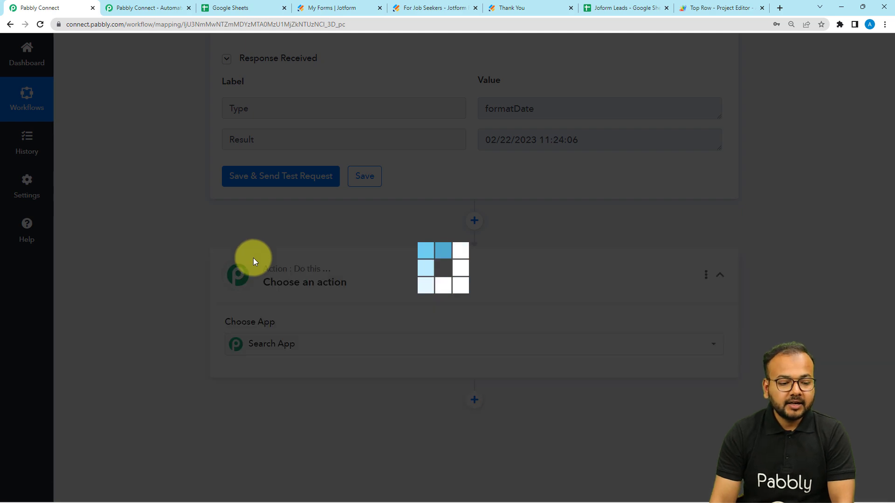
pyautogui.write('goo')
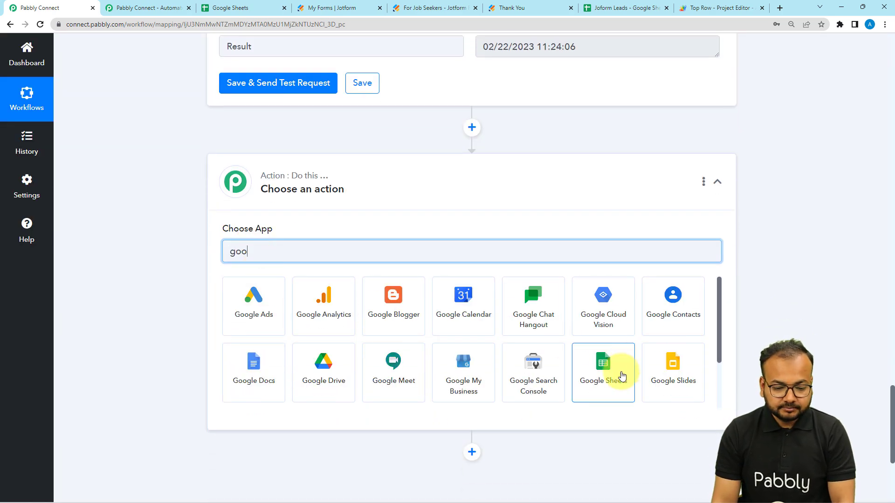
pyautogui.click(623, 376)
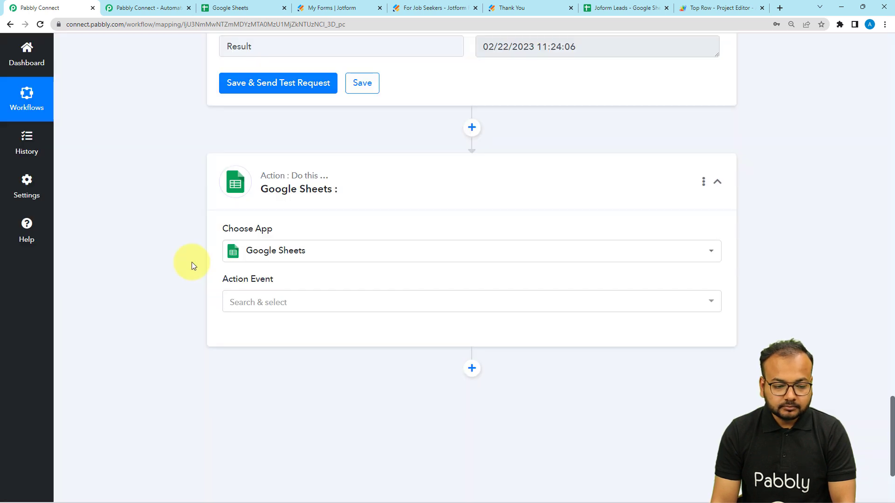
pyautogui.click(251, 209)
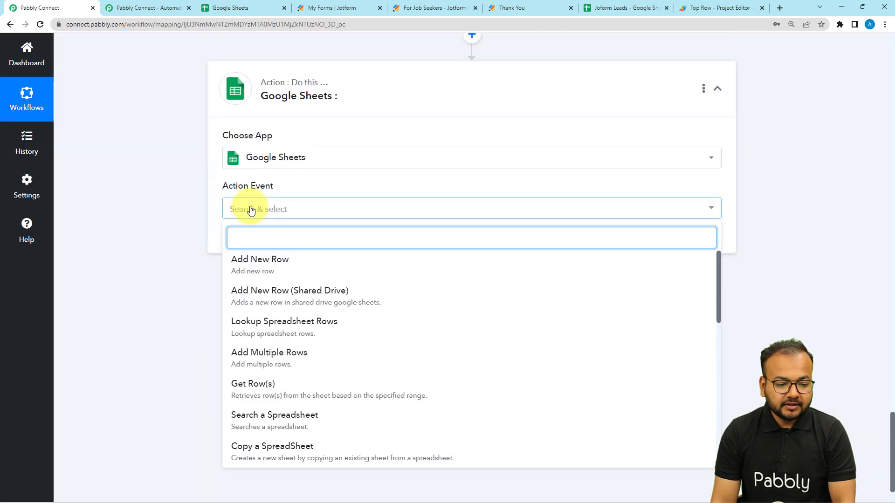
pyautogui.click(249, 264)
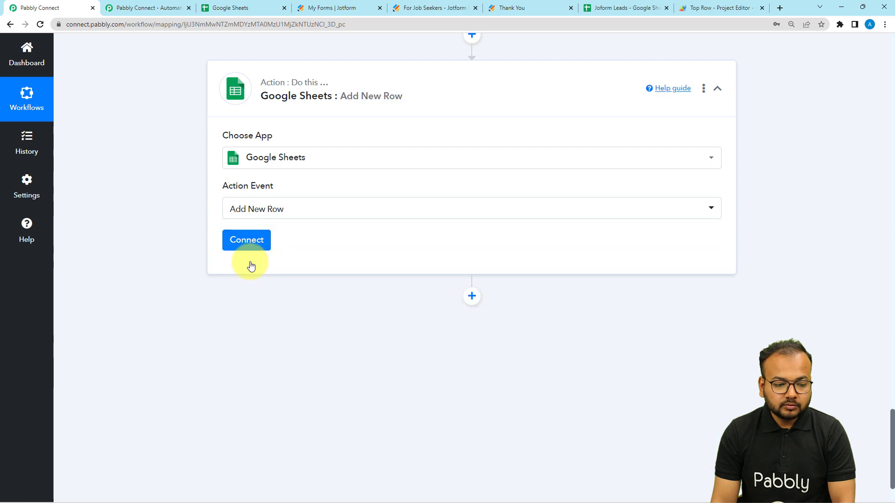
# Step: Create a new Google Sheets connection by signing in with Google and granting access
pyautogui.click(244, 246)
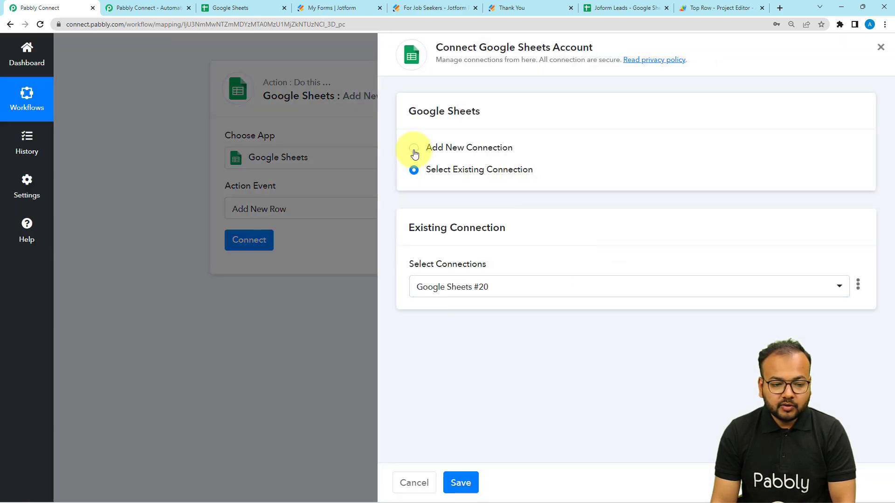
pyautogui.click(414, 150)
pyautogui.click(471, 279)
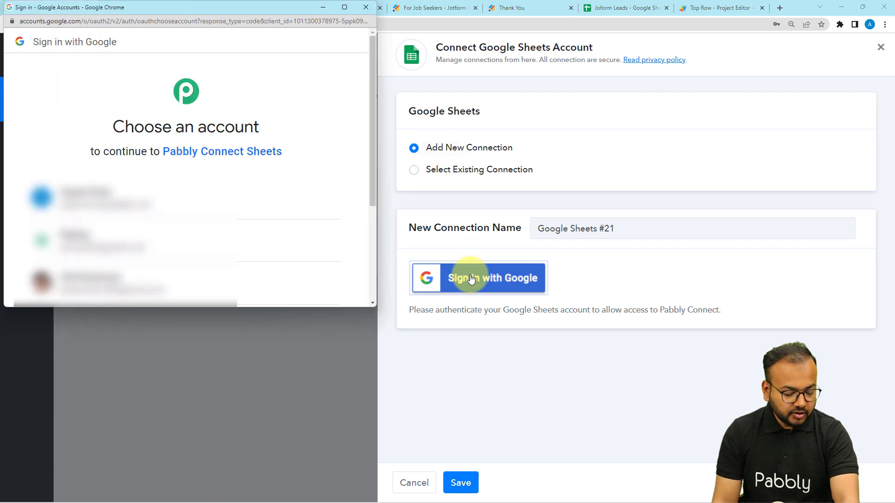
pyautogui.click(106, 235)
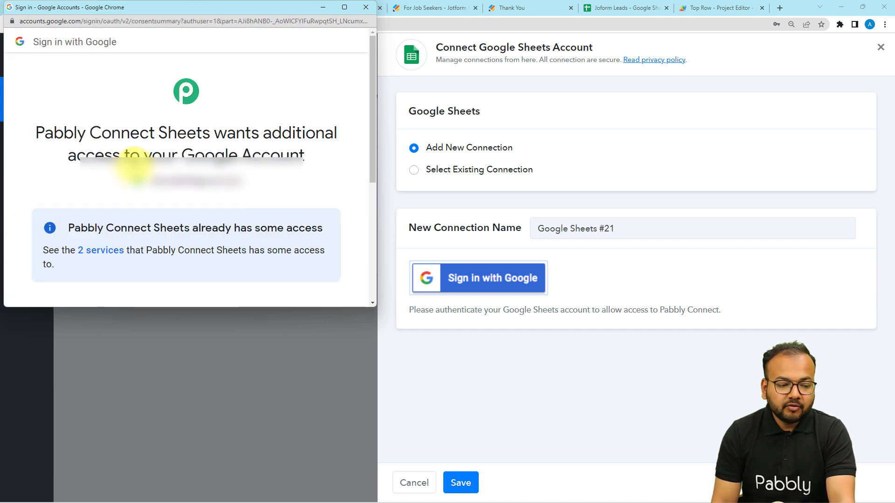
pyautogui.scroll(-5, 145, 176)
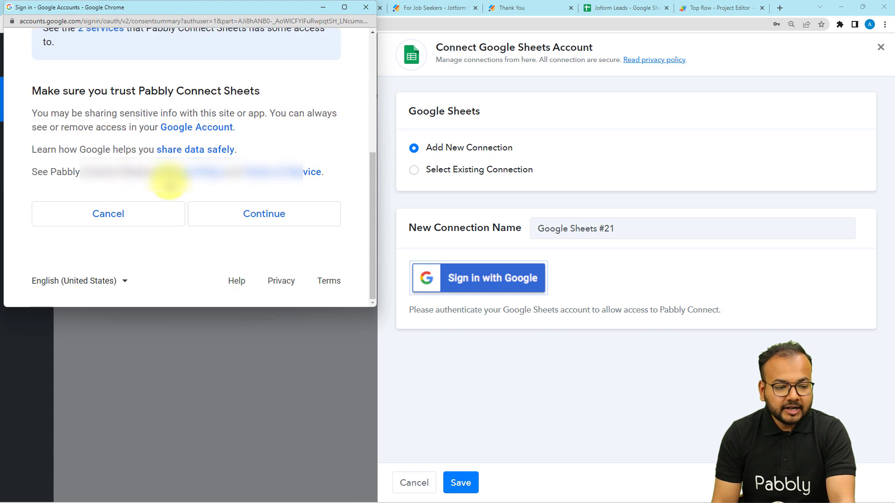
pyautogui.click(222, 225)
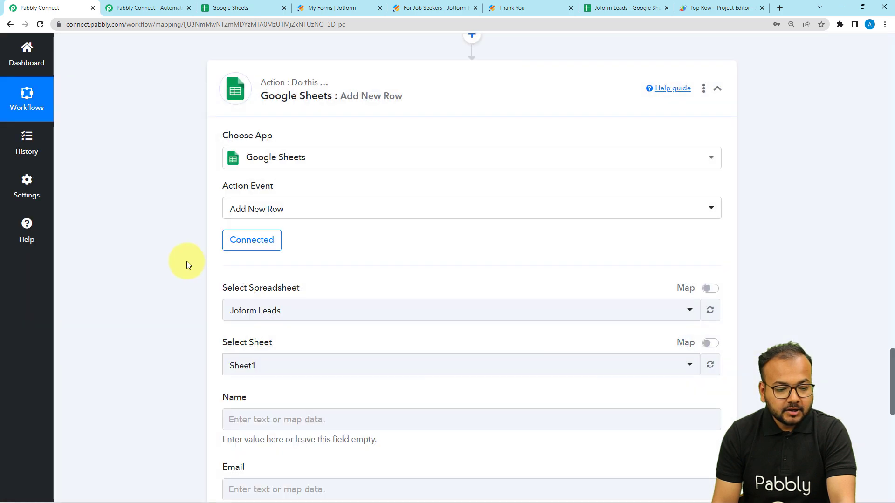
# Step: Select Joform Leads as the spreadsheet for the Add New Row step
pyautogui.scroll(-3, 128, 261)
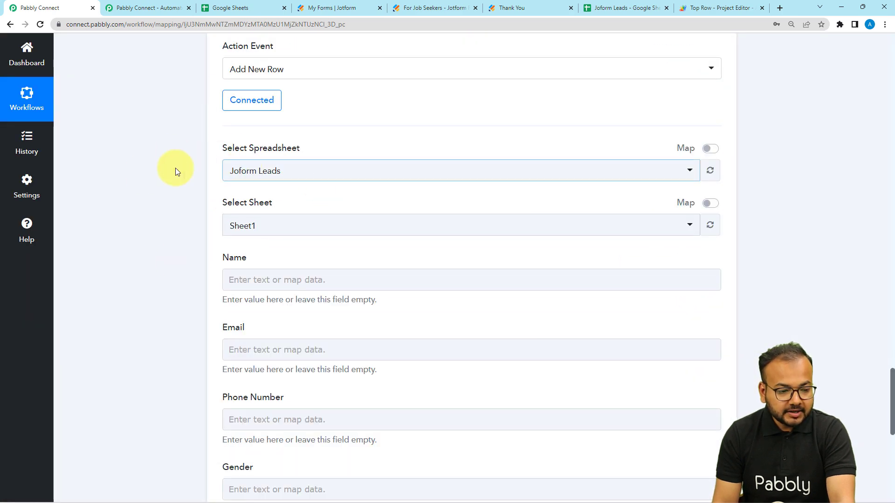
pyautogui.click(323, 179)
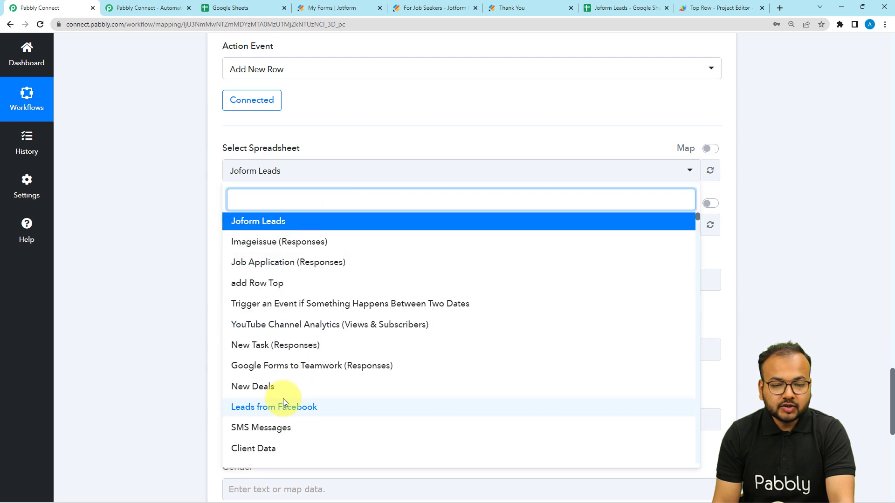
pyautogui.click(181, 228)
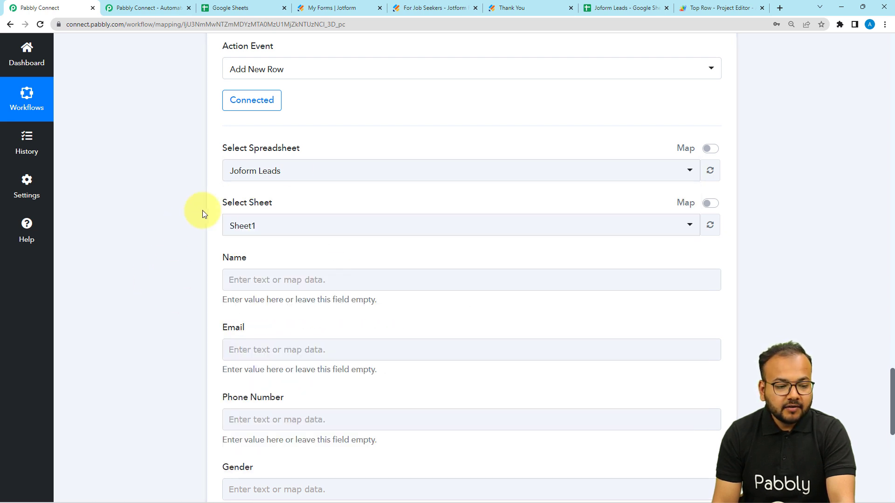
pyautogui.click(601, 10)
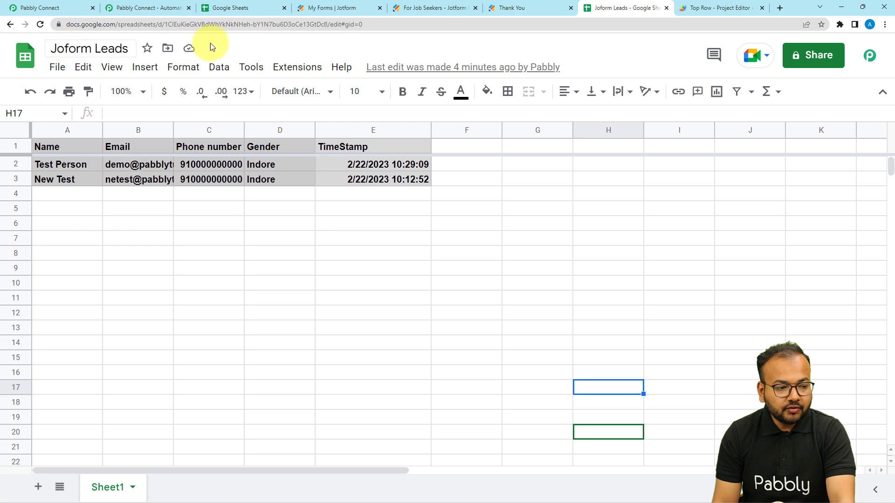
pyautogui.click(55, 9)
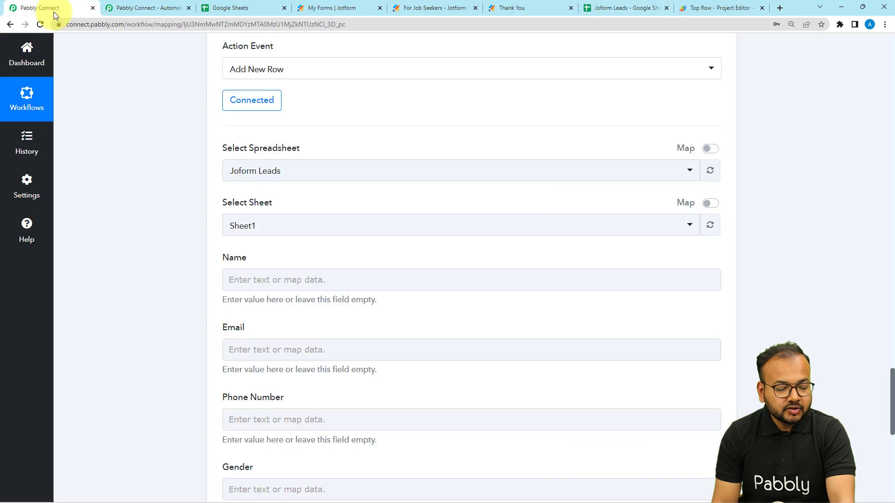
pyautogui.click(298, 179)
pyautogui.click(216, 220)
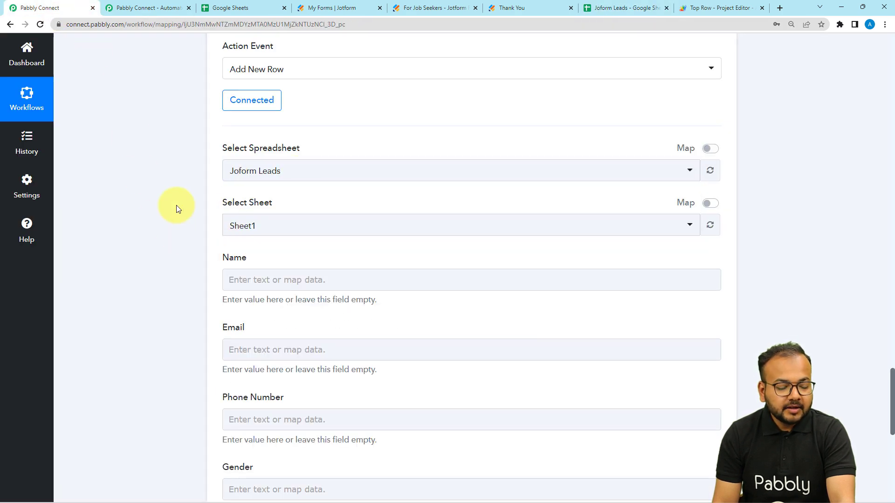
# Step: Choose Sheet1 and compare the Name, Email, Phone Number, Gender, TimeStamp fields with the sheet's columns
pyautogui.scroll(-2, 177, 205)
pyautogui.click(255, 129)
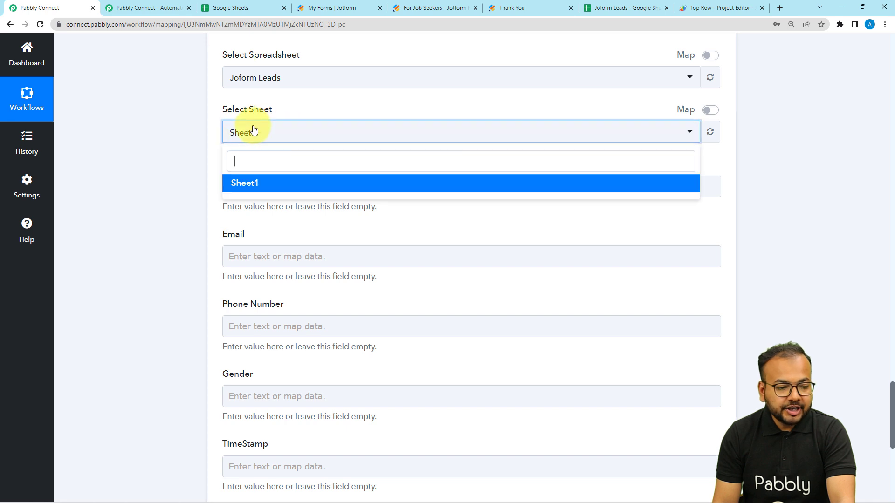
pyautogui.click(196, 165)
pyautogui.click(258, 133)
pyautogui.click(242, 185)
pyautogui.scroll(-2, 177, 144)
pyautogui.click(250, 95)
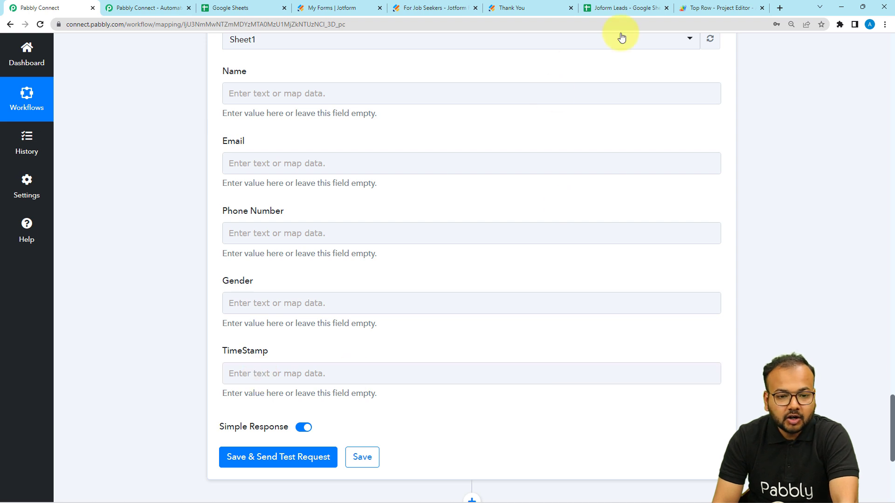
pyautogui.click(611, 8)
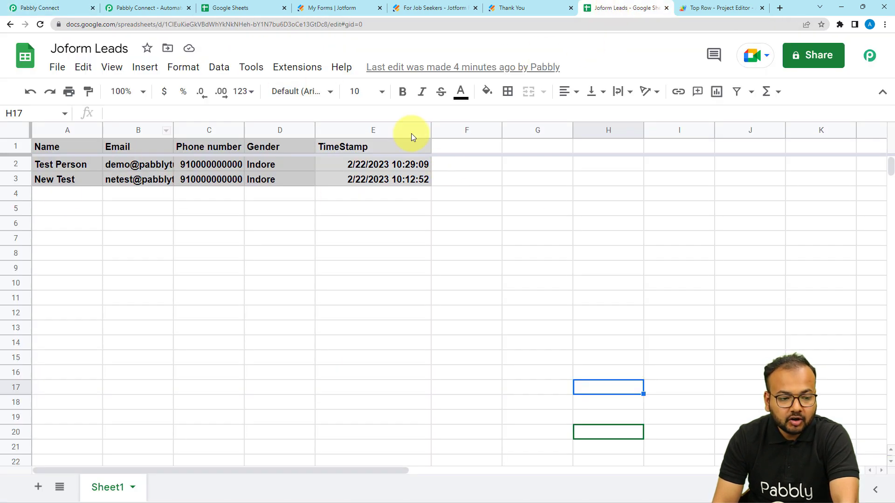
pyautogui.click(81, 238)
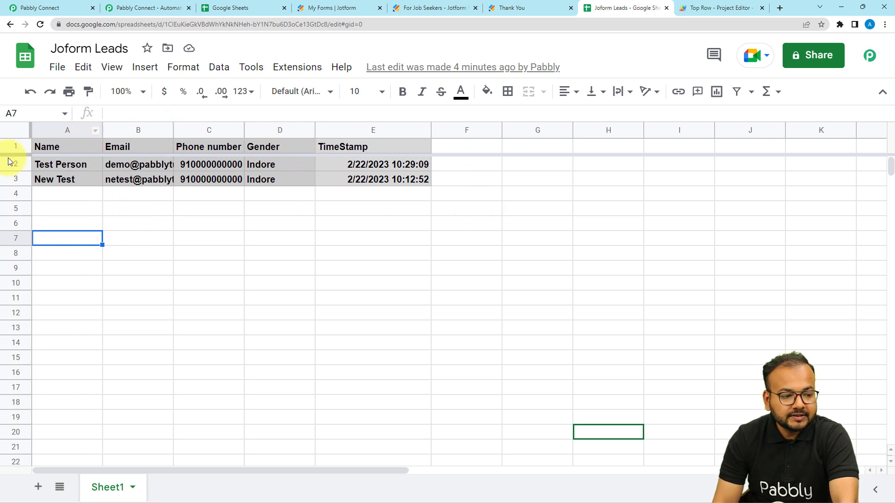
pyautogui.click(63, 5)
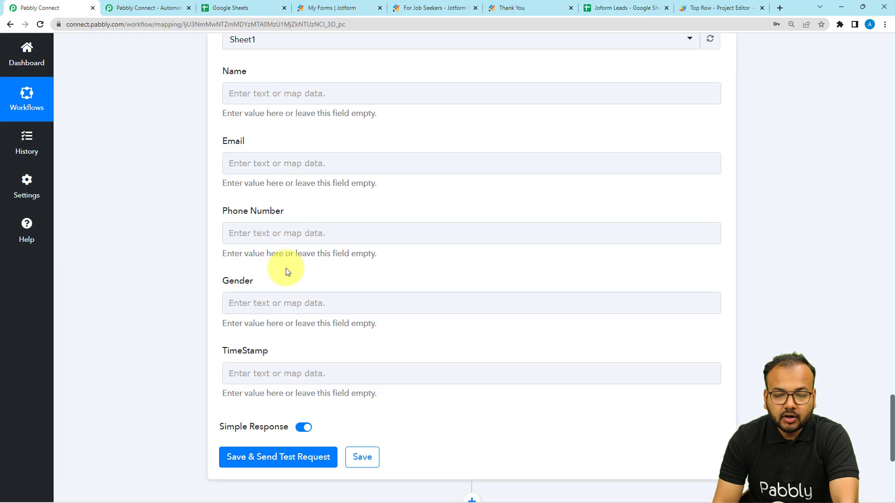
# Step: Map the Jotform submitter's first and last name into the Name field
pyautogui.click(306, 93)
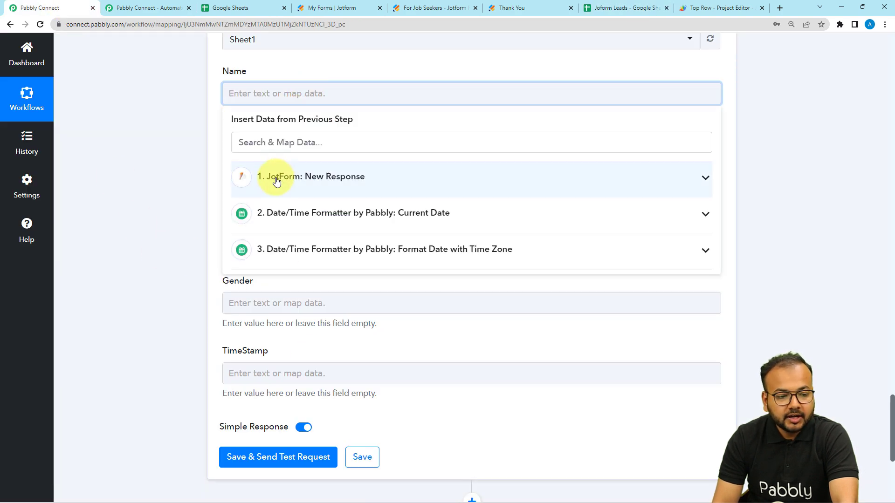
pyautogui.click(270, 176)
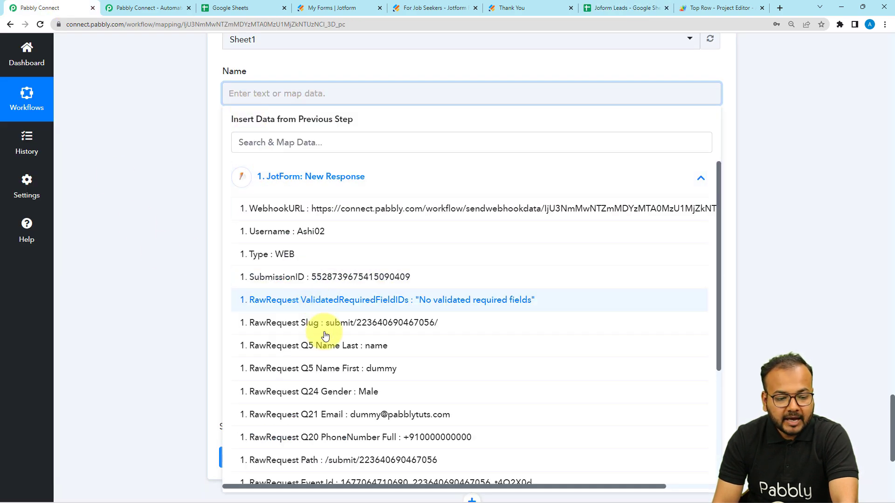
pyautogui.click(343, 370)
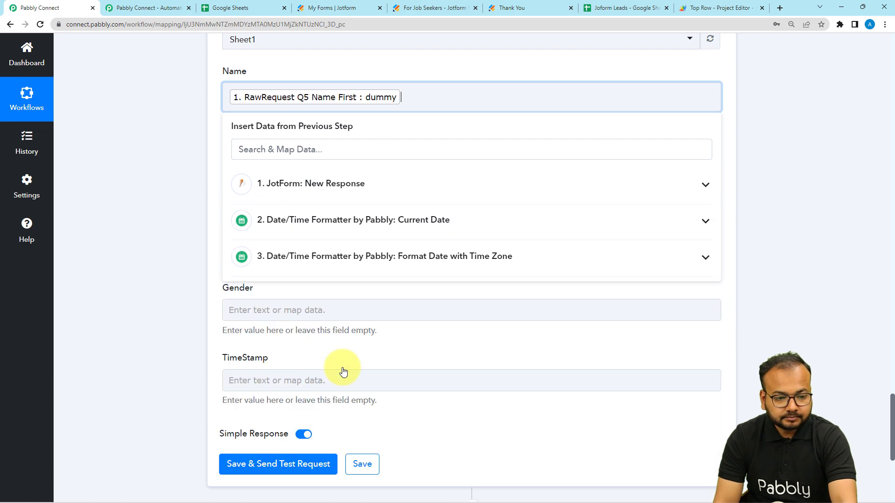
pyautogui.click(313, 184)
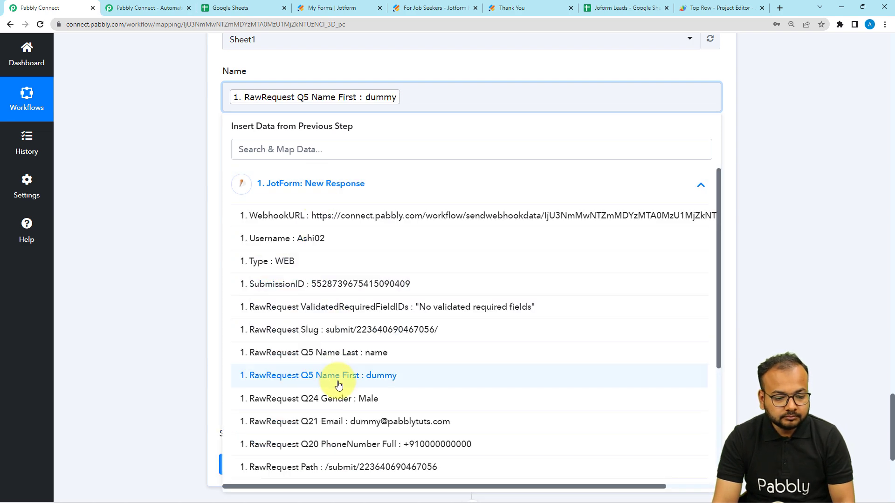
pyautogui.click(347, 352)
pyautogui.click(191, 186)
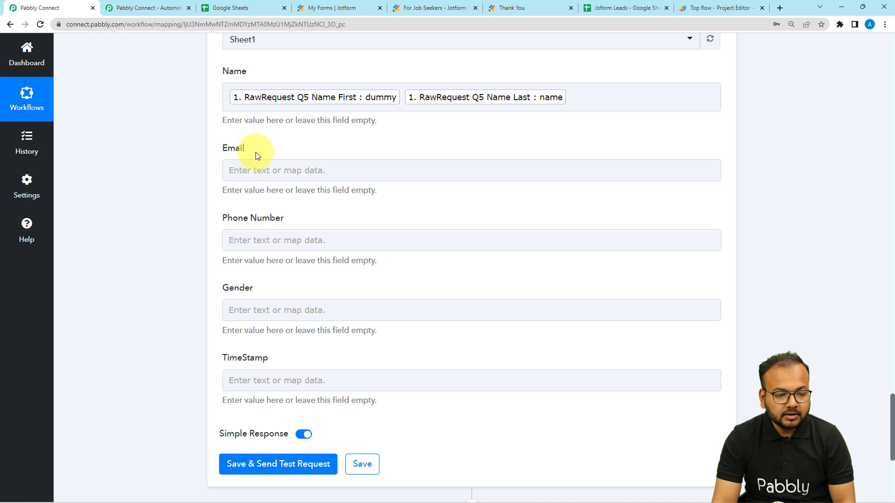
# Step: Map Jotform's Q21 Email into Email and Q20 PhoneNumber Full into Phone Number
pyautogui.click(256, 170)
pyautogui.click(261, 254)
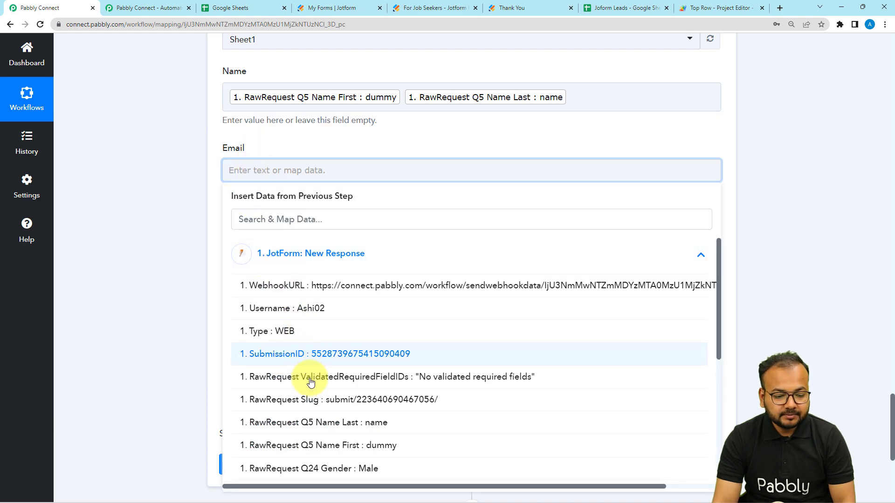
pyautogui.scroll(-2, 308, 374)
pyautogui.click(324, 399)
pyautogui.click(161, 240)
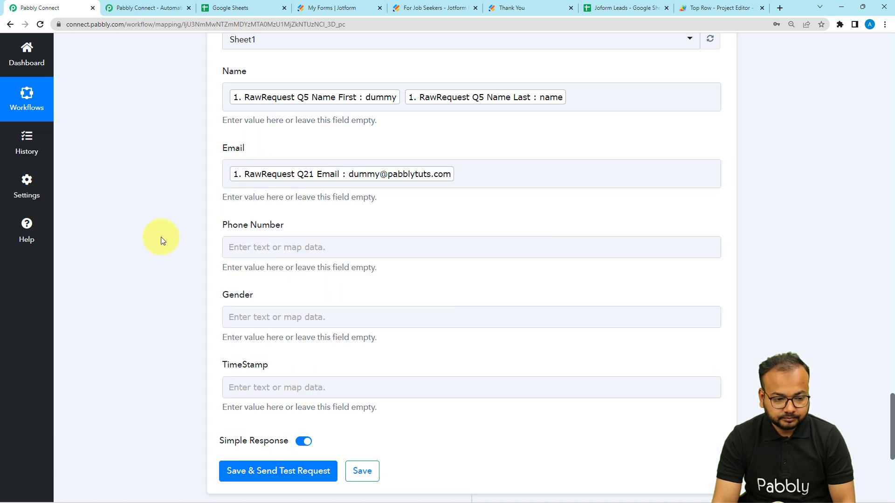
pyautogui.scroll(-2, 161, 237)
pyautogui.click(234, 154)
pyautogui.click(263, 257)
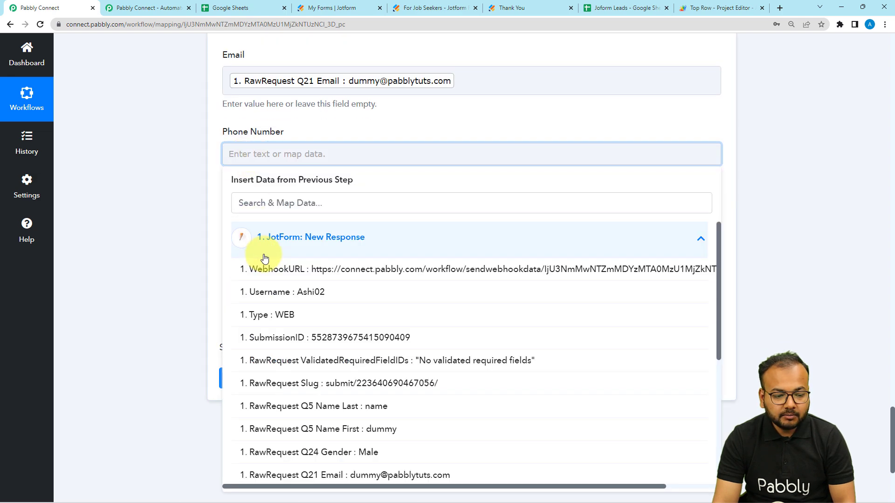
pyautogui.scroll(-2, 310, 385)
pyautogui.click(320, 402)
pyautogui.click(181, 253)
# Step: Map the Jotform Q24 Gender answer into the Gender field
pyautogui.click(253, 230)
pyautogui.click(254, 313)
pyautogui.scroll(-3, 271, 419)
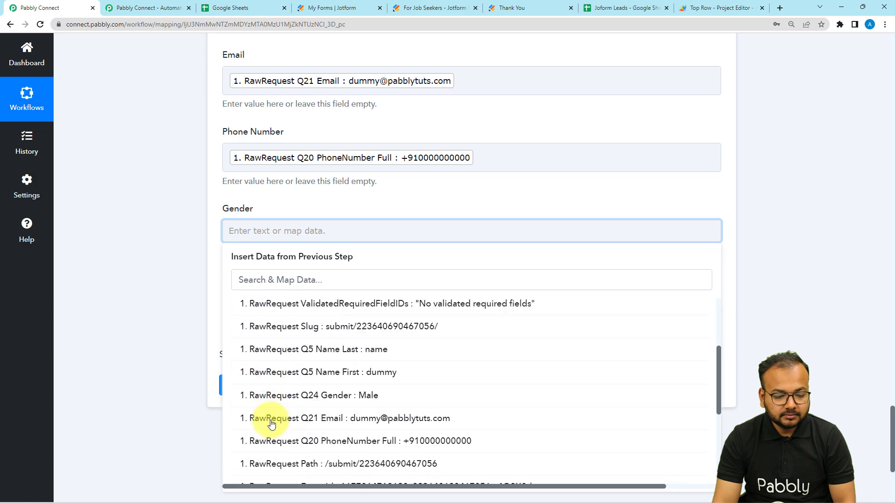
pyautogui.click(298, 389)
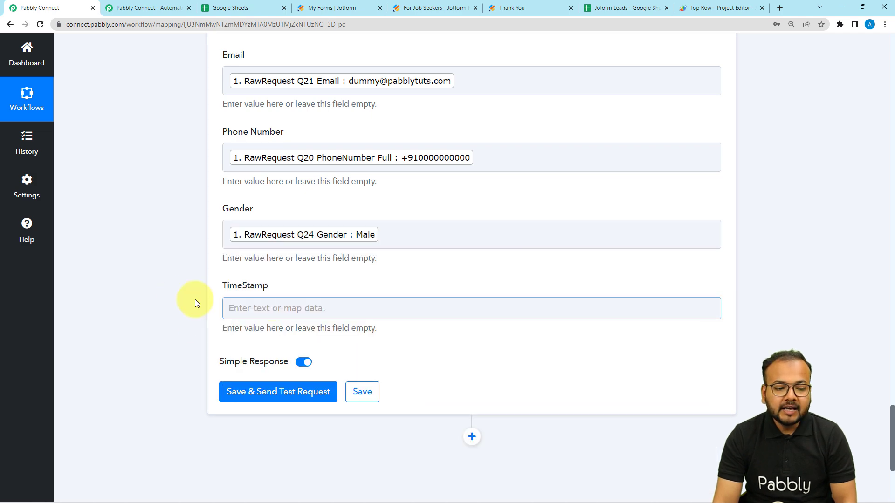
# Step: Fill TimeStamp with step 3's Format Date with Time Zone Result
pyautogui.click(294, 309)
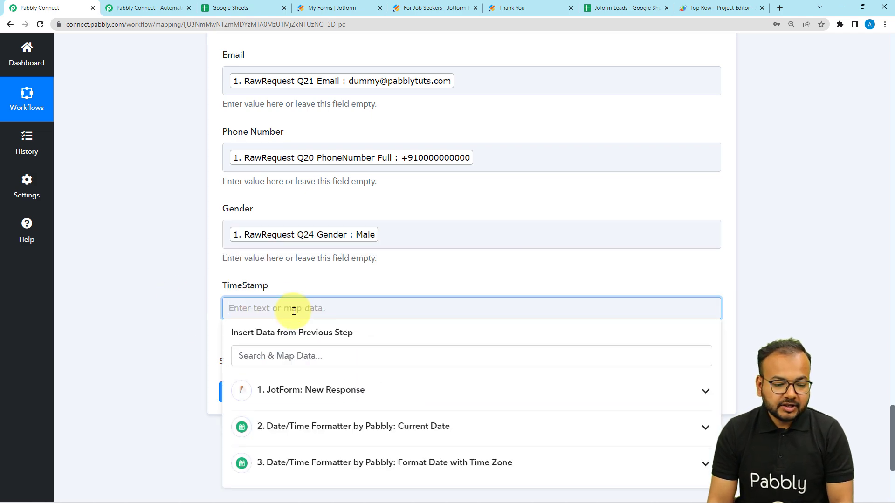
pyautogui.scroll(-5, 170, 306)
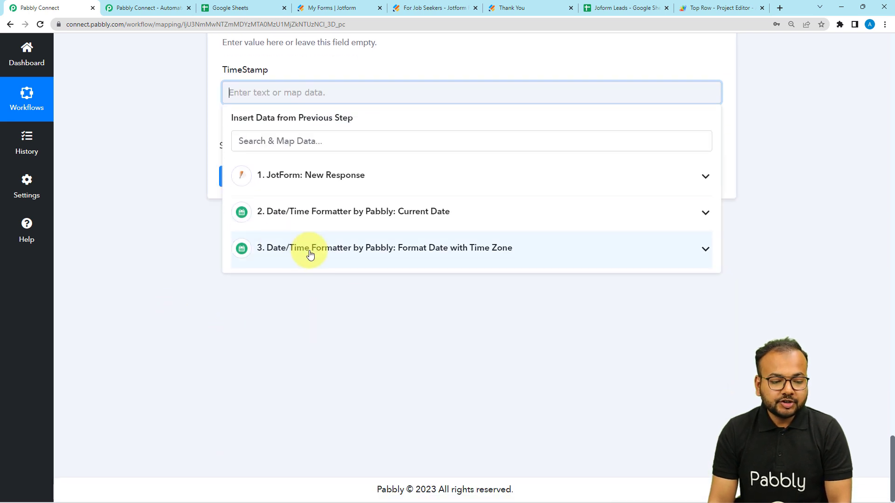
pyautogui.click(302, 250)
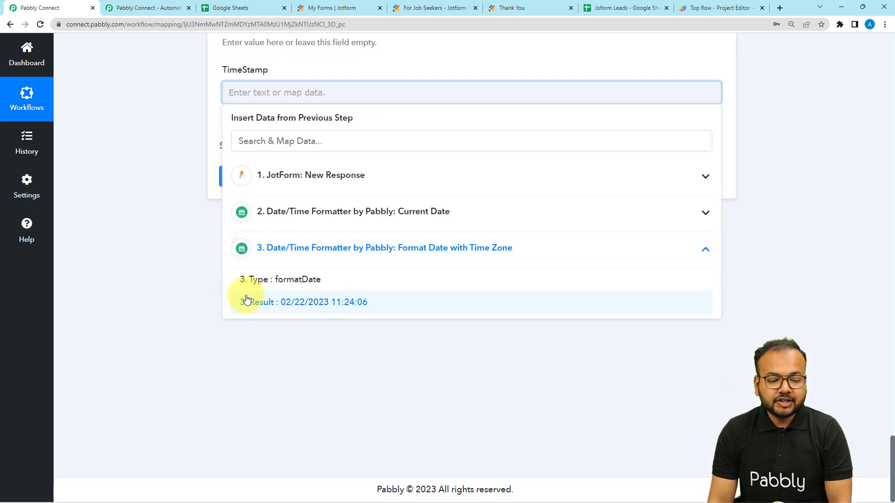
pyautogui.click(315, 308)
pyautogui.click(121, 207)
pyautogui.scroll(8, 603, 229)
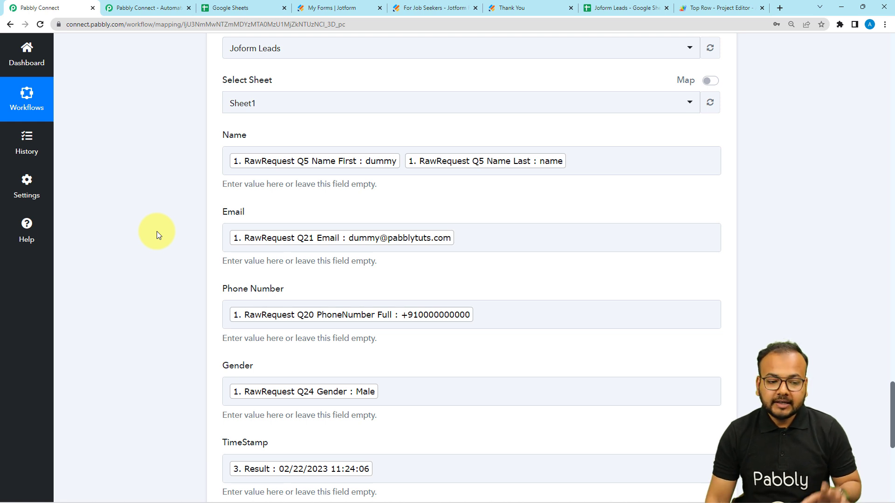
pyautogui.scroll(-3, 152, 267)
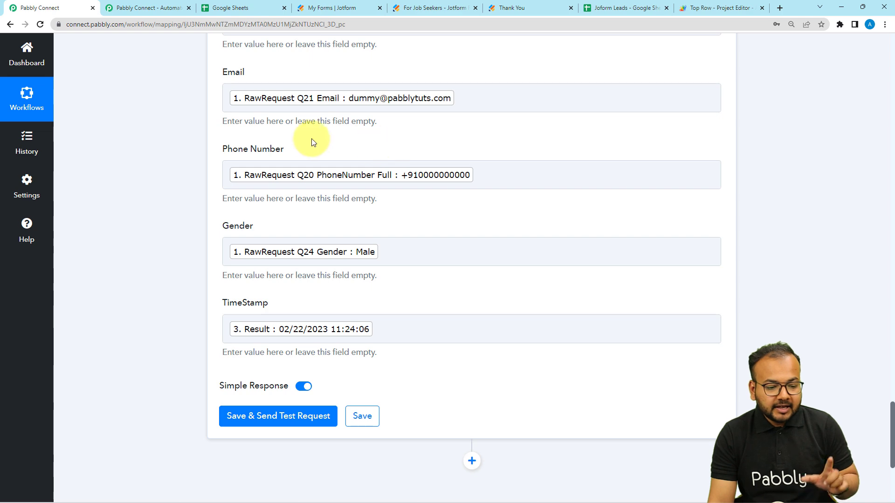
pyautogui.scroll(-3, 159, 233)
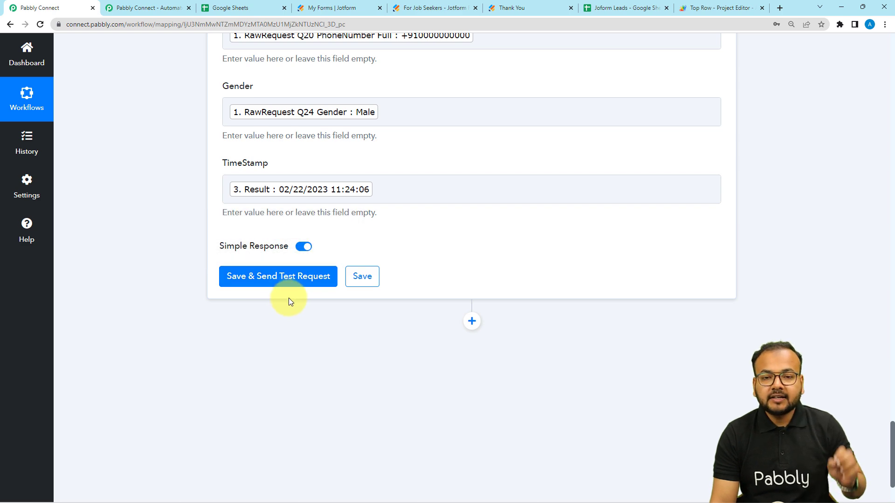
pyautogui.scroll(5, 359, 210)
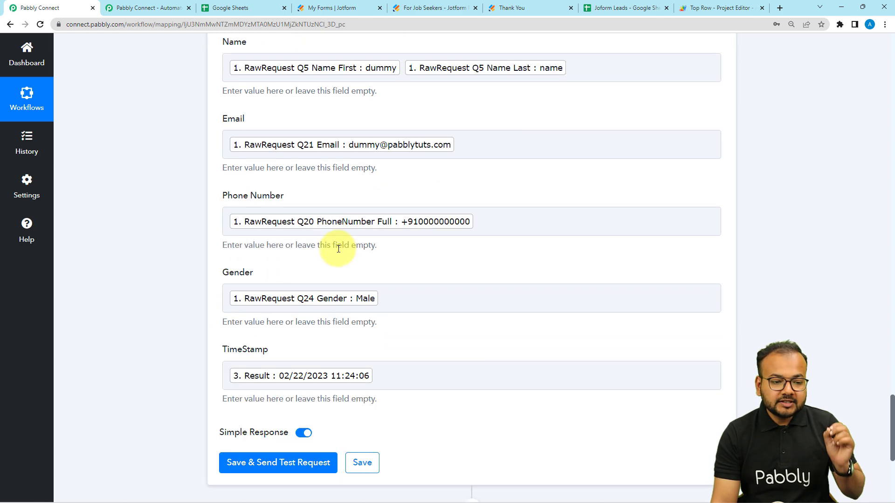
pyautogui.scroll(1, 326, 224)
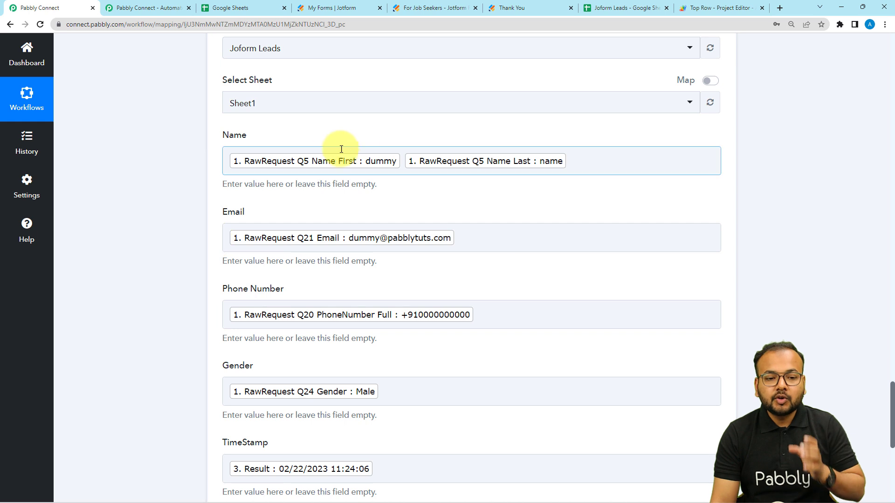
pyautogui.click(586, 11)
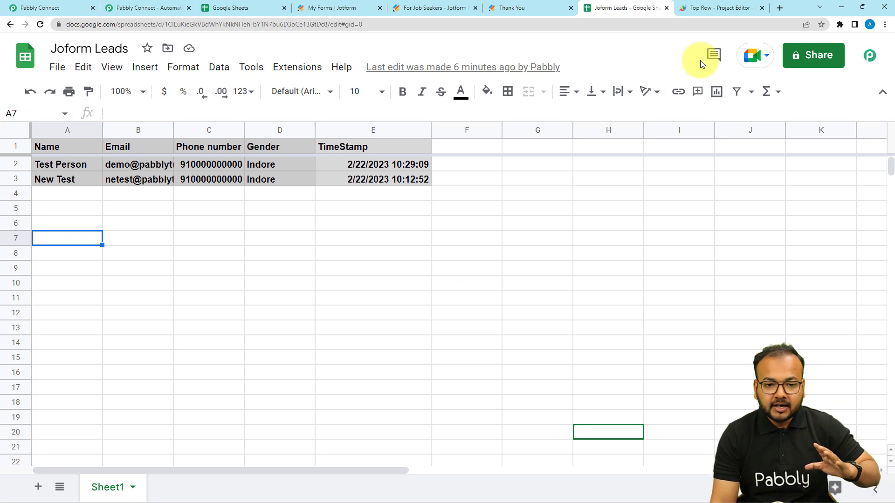
pyautogui.click(697, 8)
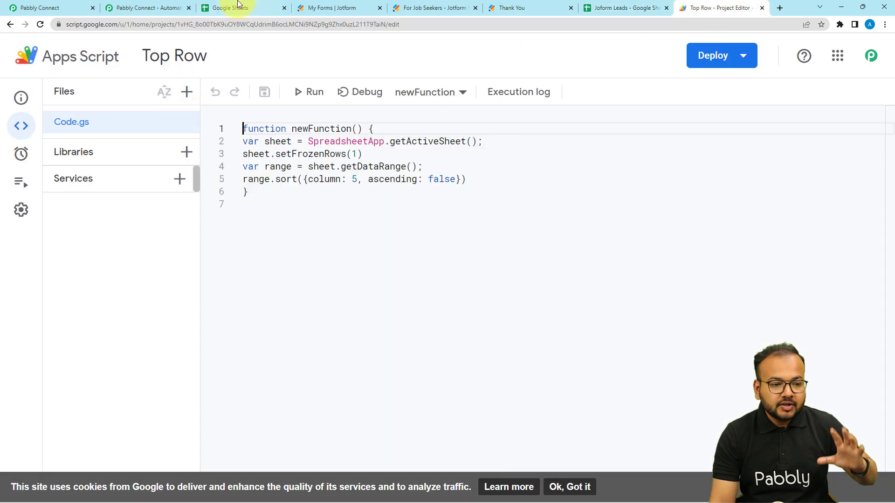
pyautogui.click(596, 7)
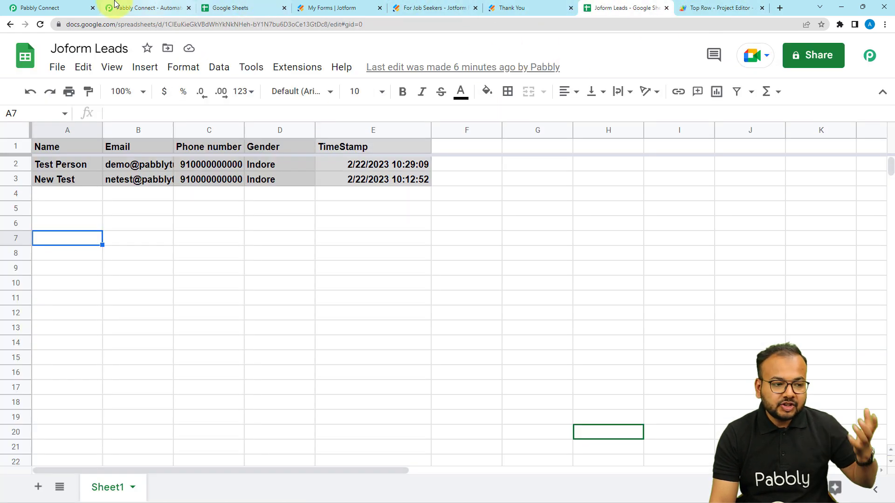
pyautogui.click(56, 7)
pyautogui.scroll(-5, 83, 146)
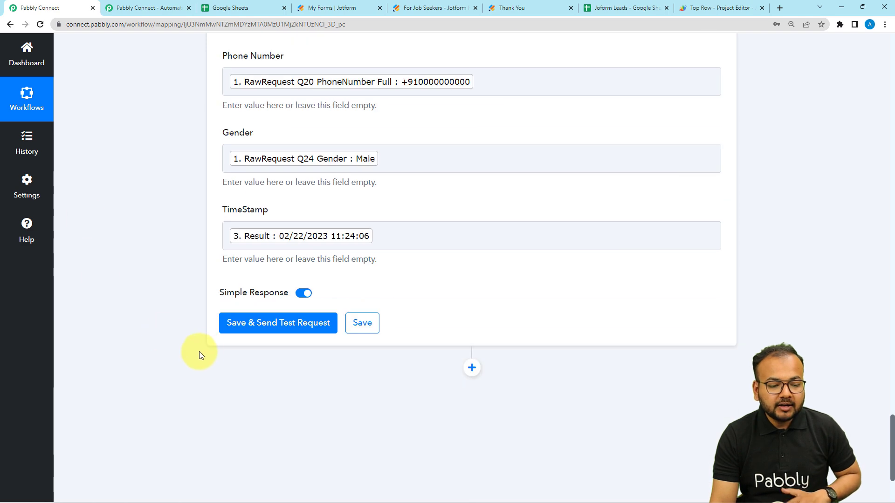
pyautogui.click(230, 327)
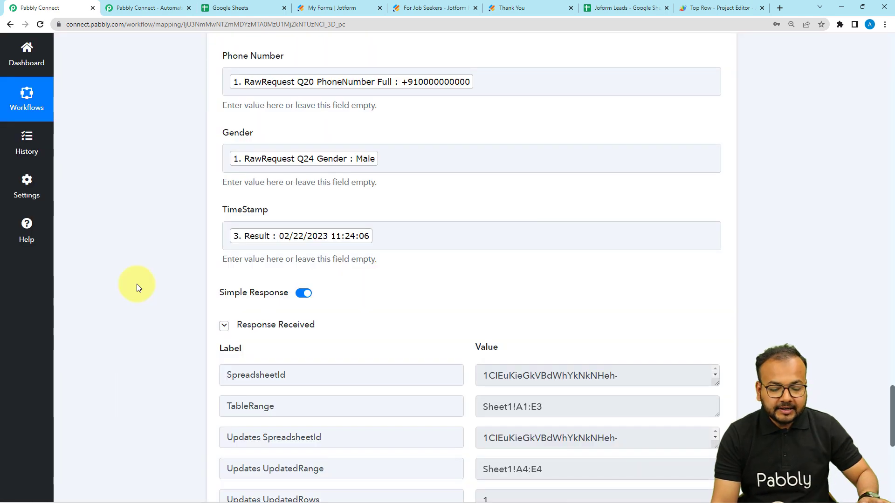
# Step: Confirm the dummy name entry sits in the top row of Joform Leads, then return to the workflow
pyautogui.scroll(-4, 136, 287)
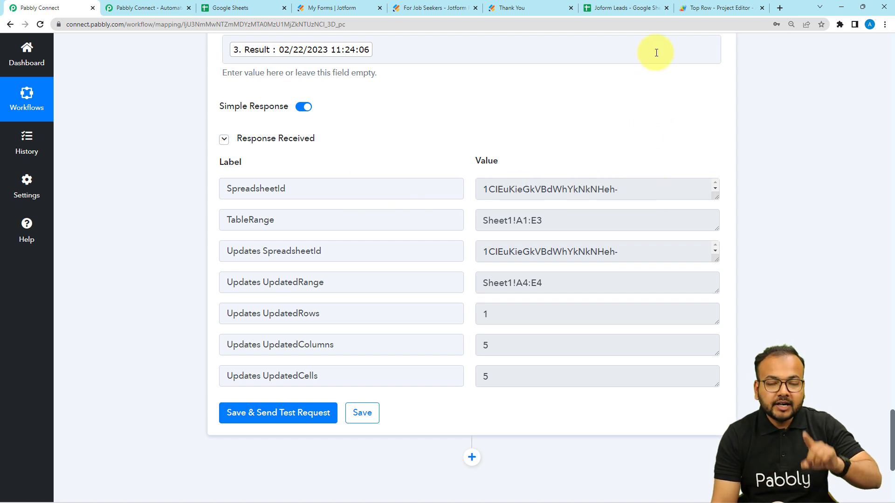
pyautogui.click(627, 9)
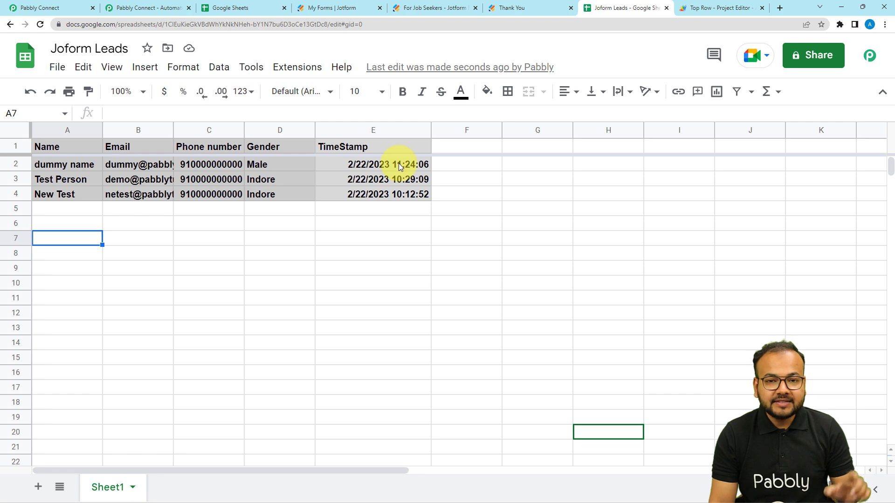
pyautogui.click(51, 8)
pyautogui.scroll(8, 102, 234)
pyautogui.scroll(4, 102, 234)
pyautogui.scroll(-8, 102, 234)
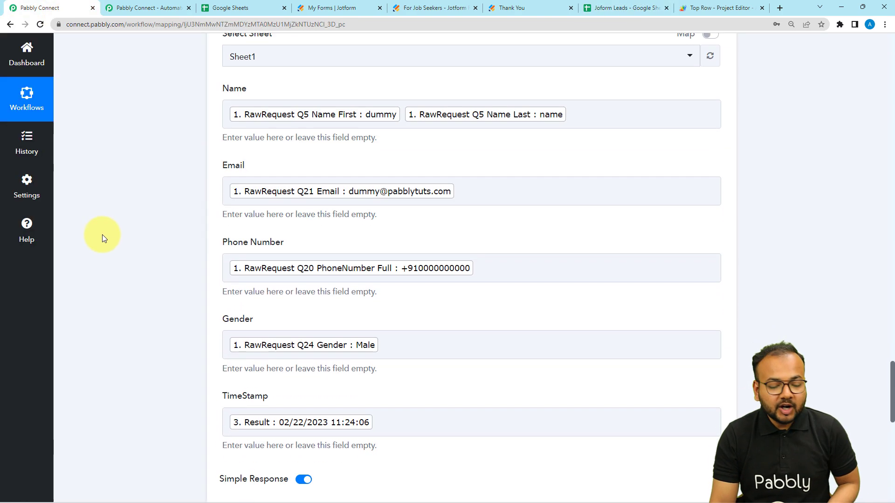
# Step: Collapse the Response Received panel, the JotForm trigger step and the Current Date step
pyautogui.scroll(-4, 102, 234)
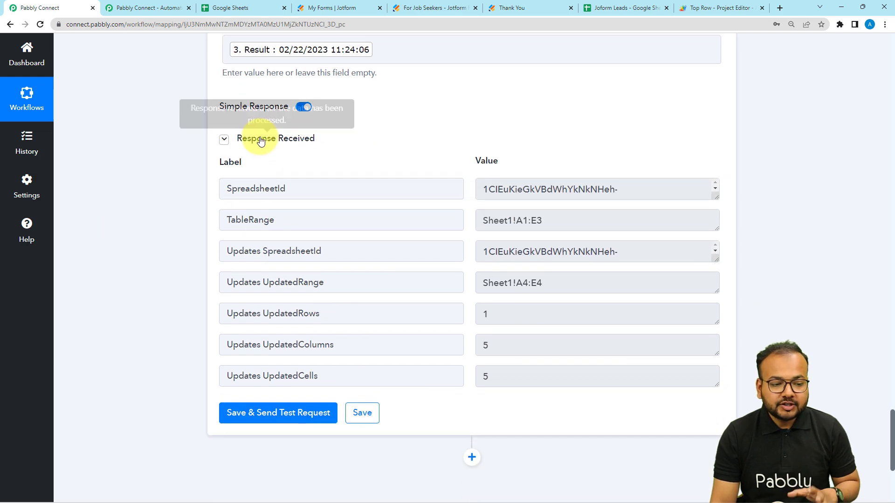
pyautogui.click(261, 140)
pyautogui.scroll(18, 527, 393)
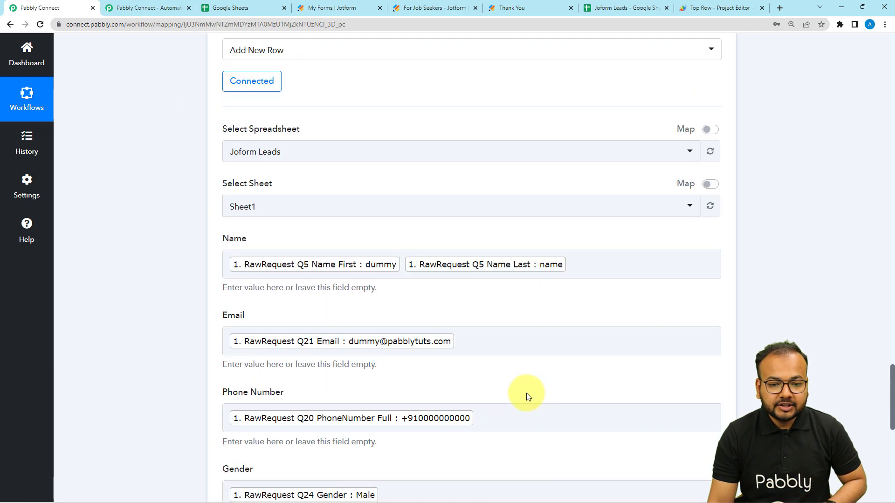
pyautogui.scroll(20, 527, 396)
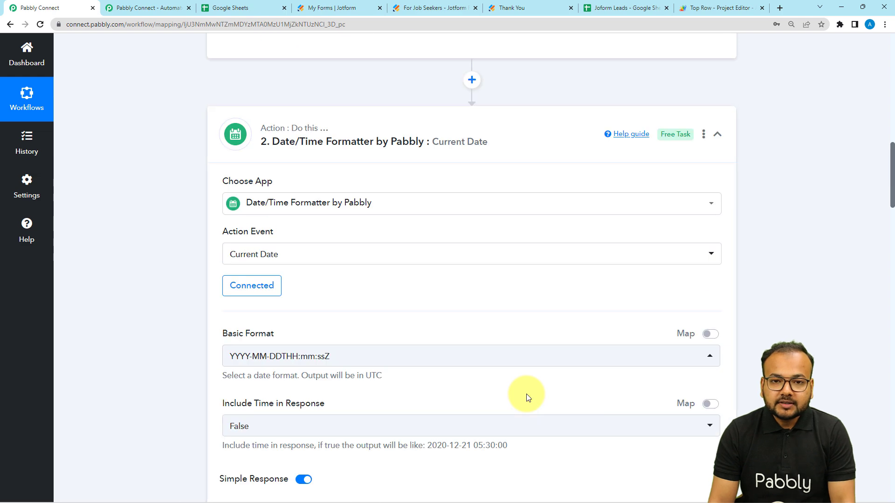
pyautogui.scroll(10, 527, 396)
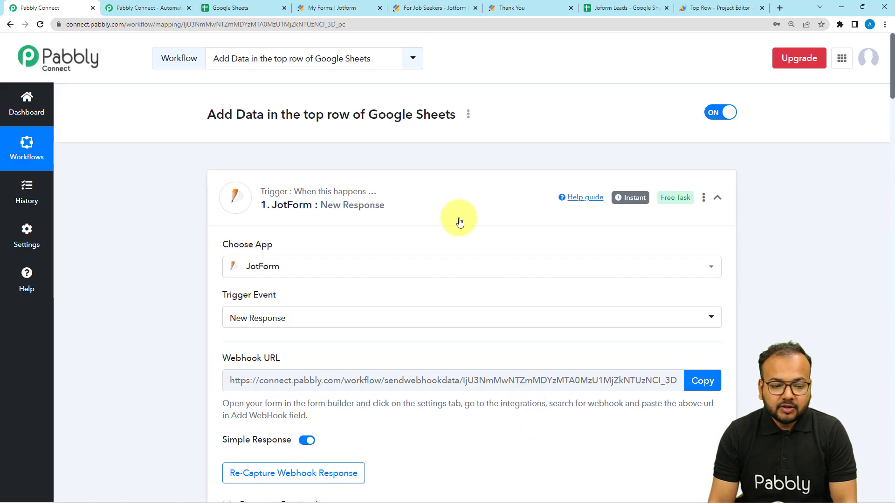
pyautogui.click(460, 221)
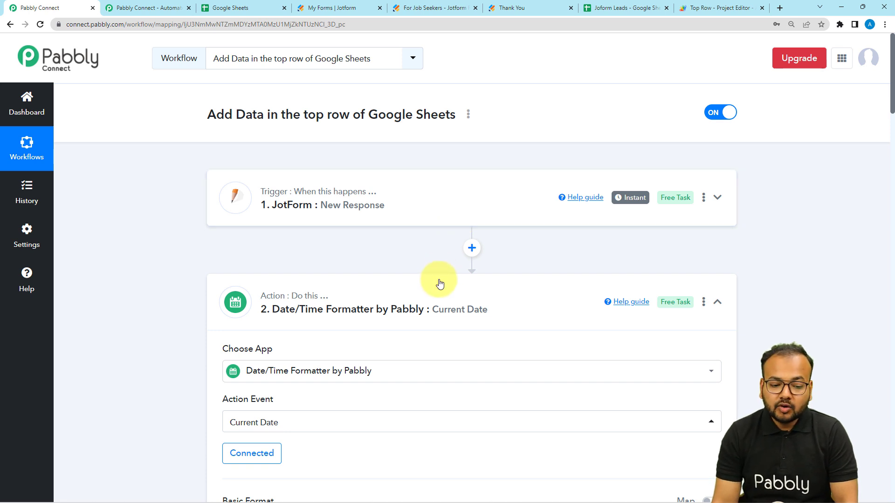
pyautogui.click(355, 291)
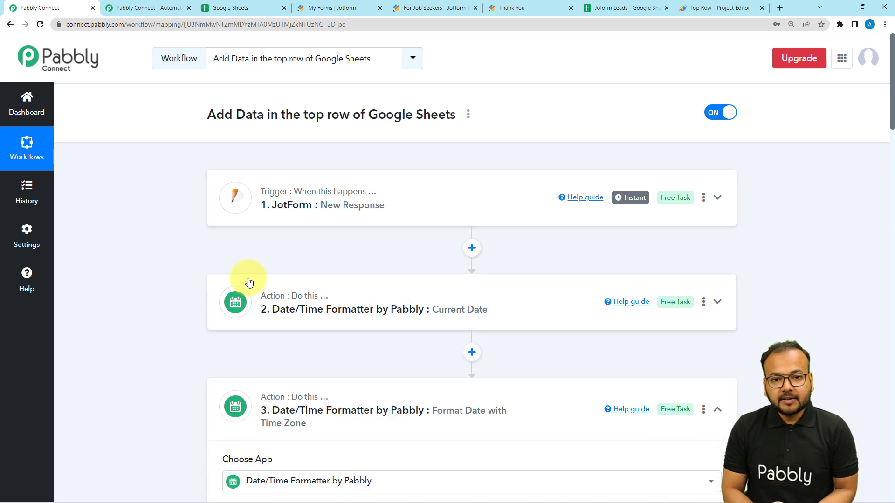